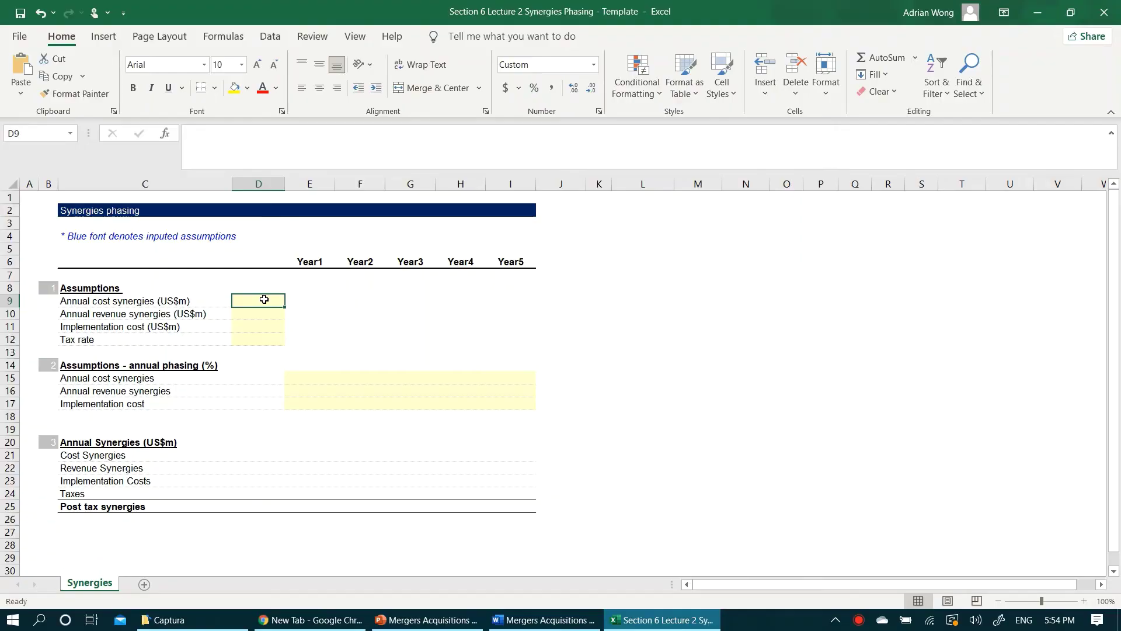
key("Left")
key("Left")
key("Left")
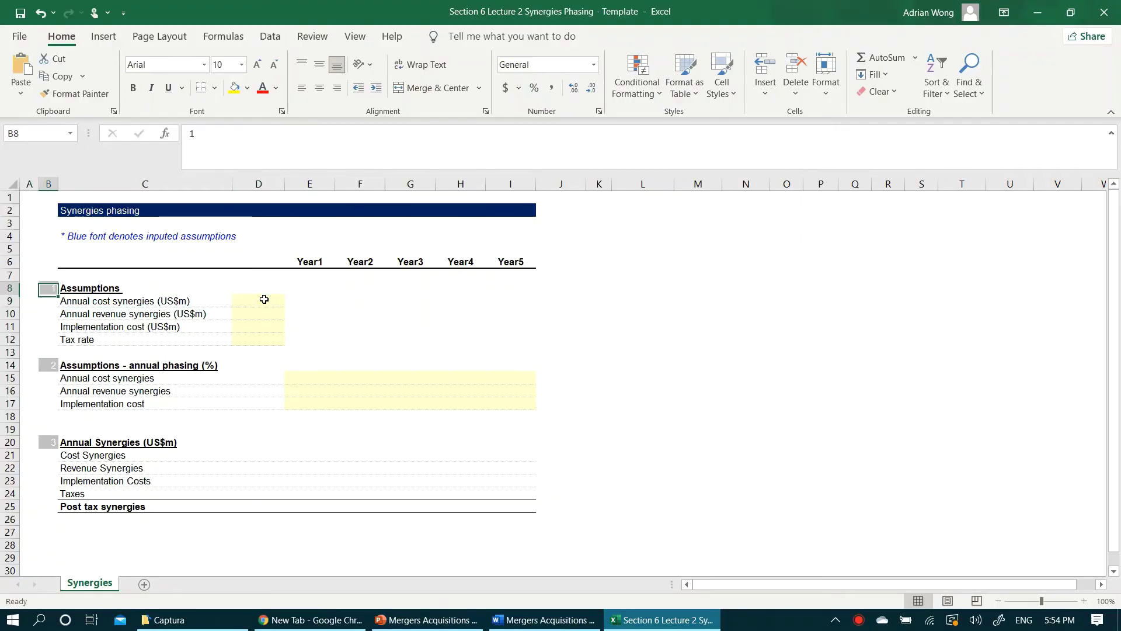
key("ctrl+Down")
key("ctrl+Down")
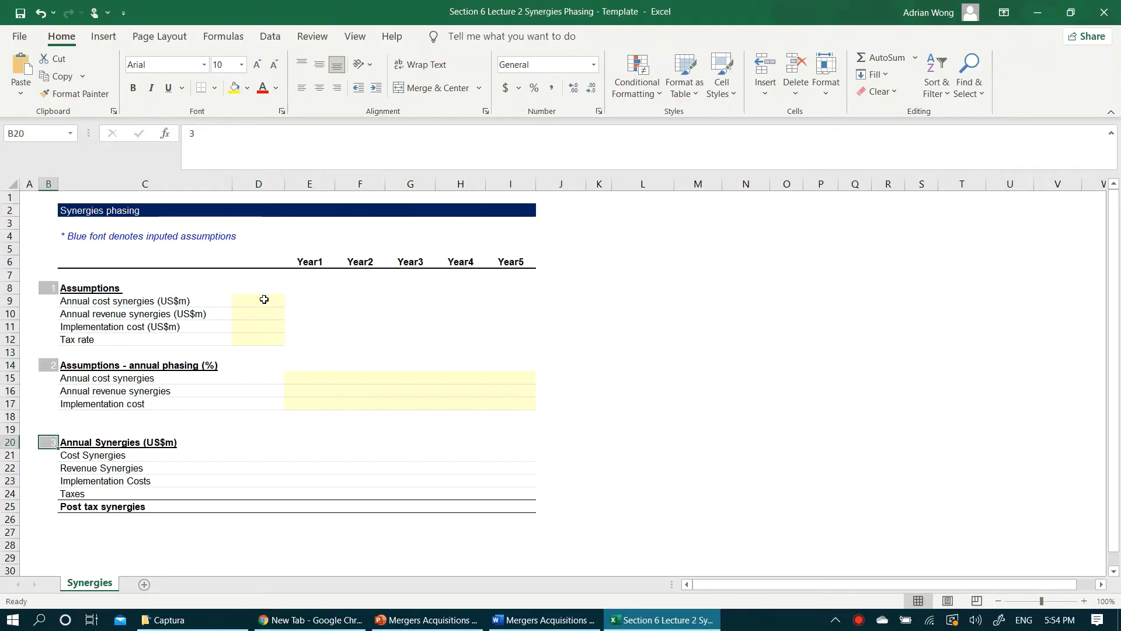
key("ctrl+Up")
key("ctrl+Up")
key("Right")
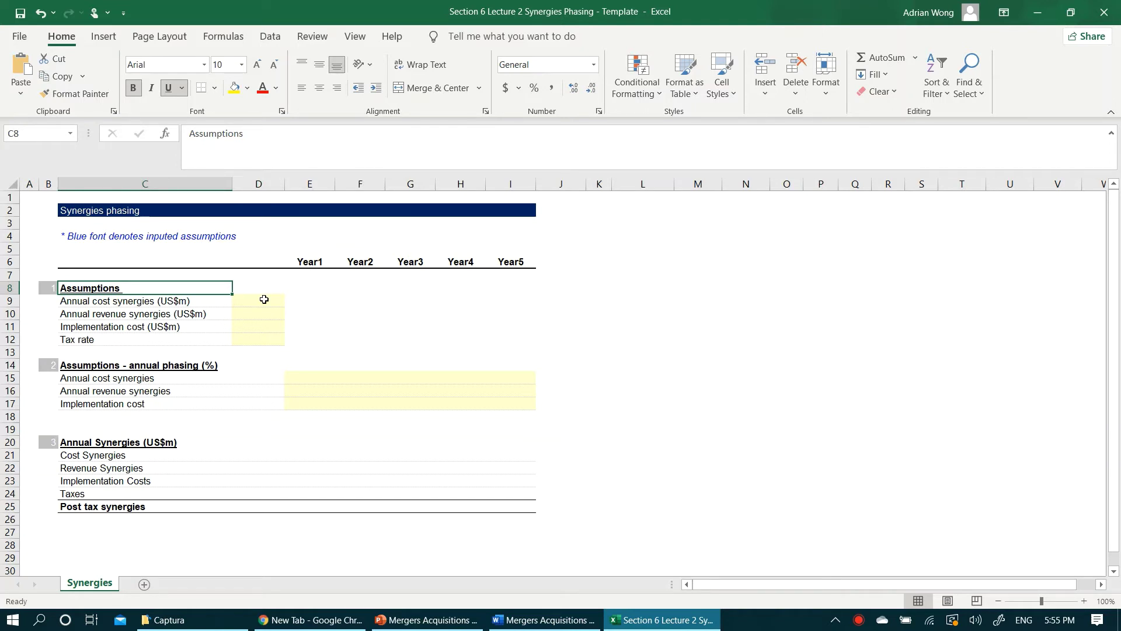
key("Down")
key("Down")
key("Down")
key("Right")
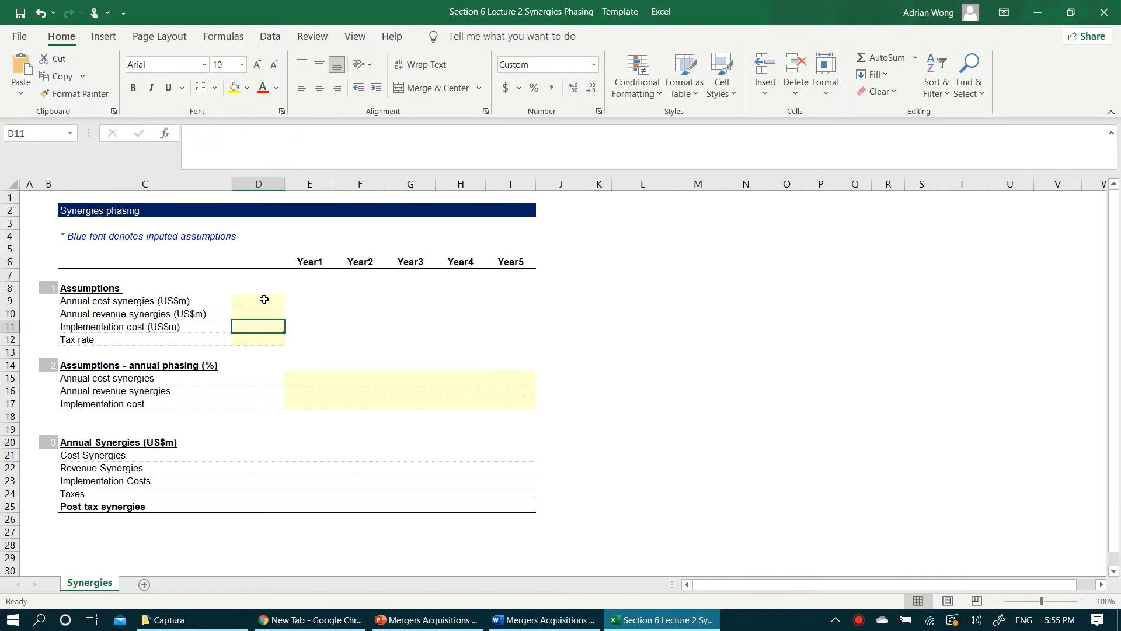
key("Left")
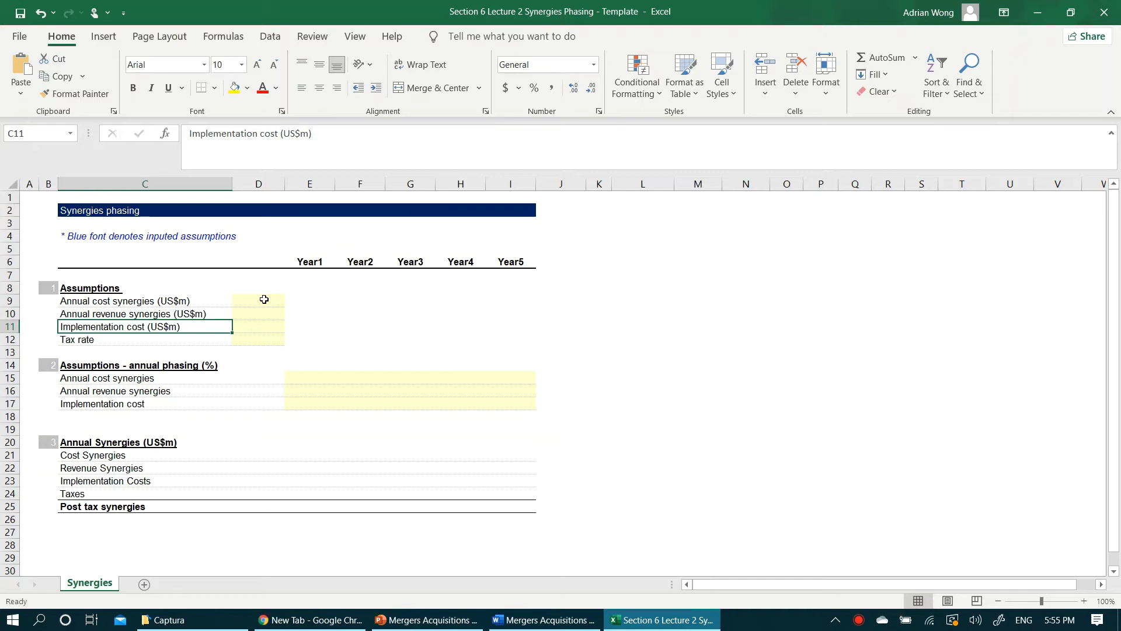
key("Down")
key("Down")
key("Down")
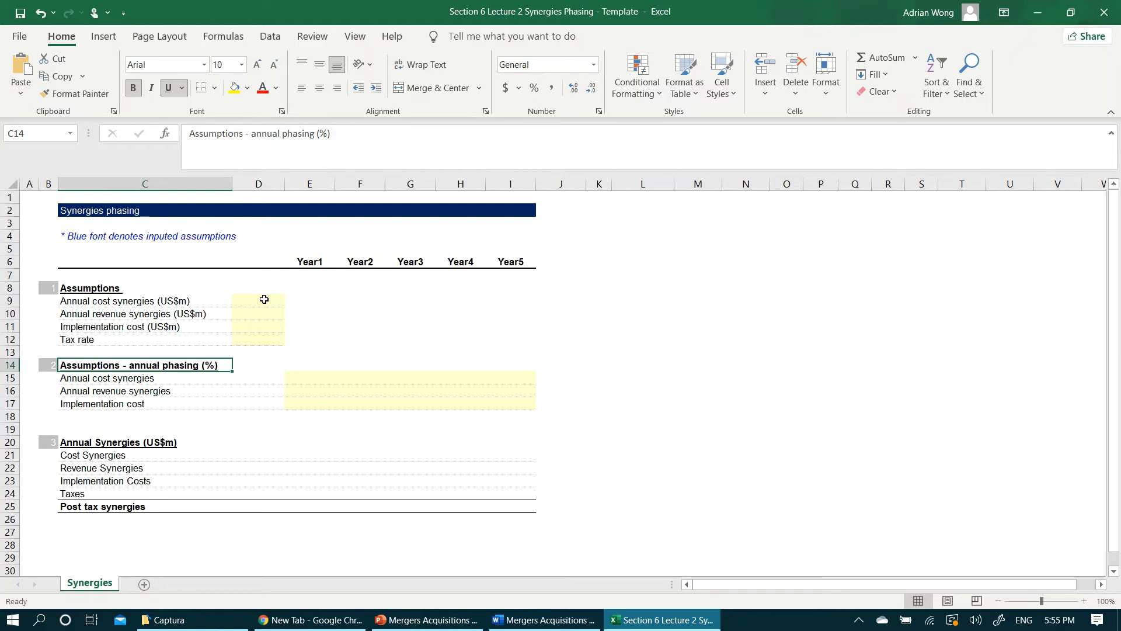
key("Down")
key("Down")
key("Down")
key("Down")
key("Down")
key("Down")
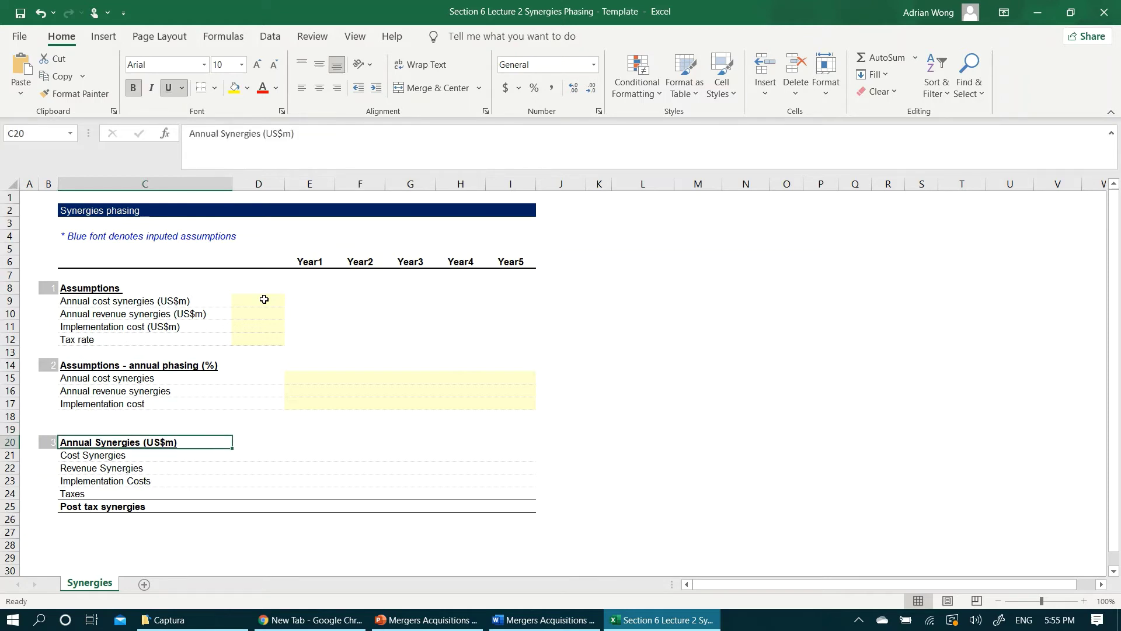
key("Up")
key("Up")
key("Up")
key("Up")
key("Up")
key("Up")
key("Up")
key("Up")
key("Up")
key("Up")
key("Up")
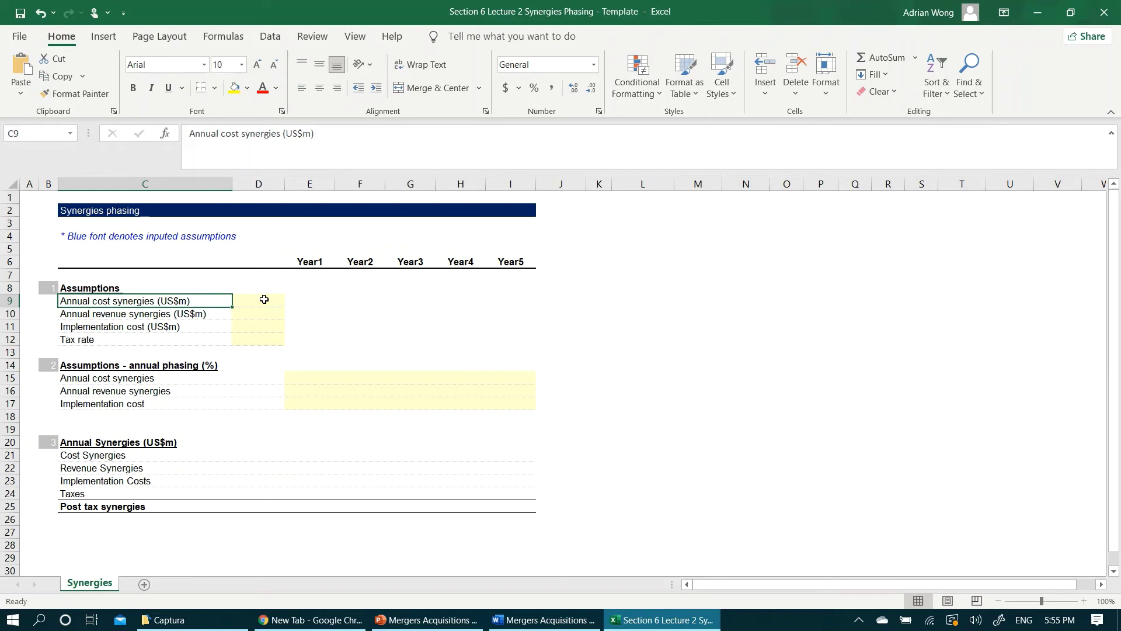
Step: Enter the assumptions in D9:D12: cost synergies 100, revenue synergies 50, implementation cost -100, tax rate 25%
left_click(264, 299)
type("100")
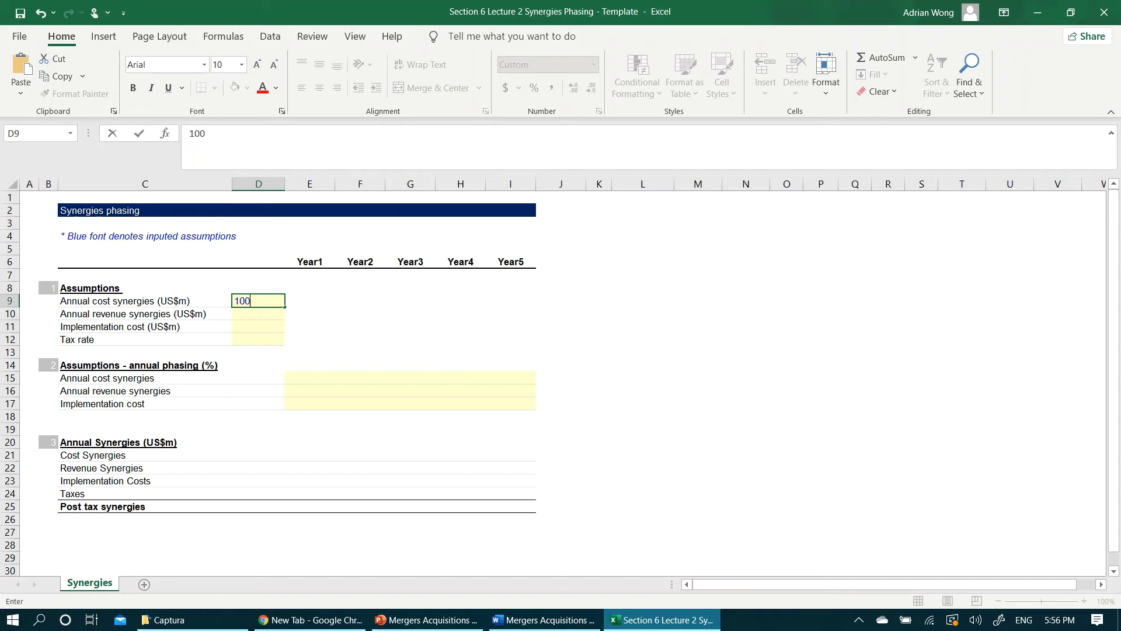
key("Return")
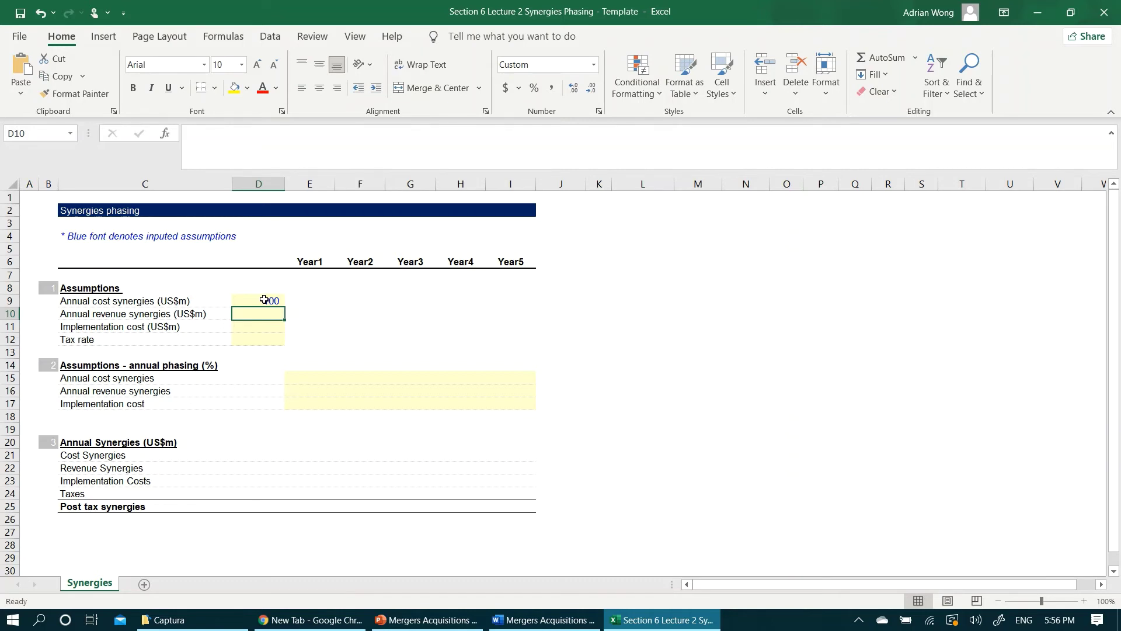
type("50")
key("Return")
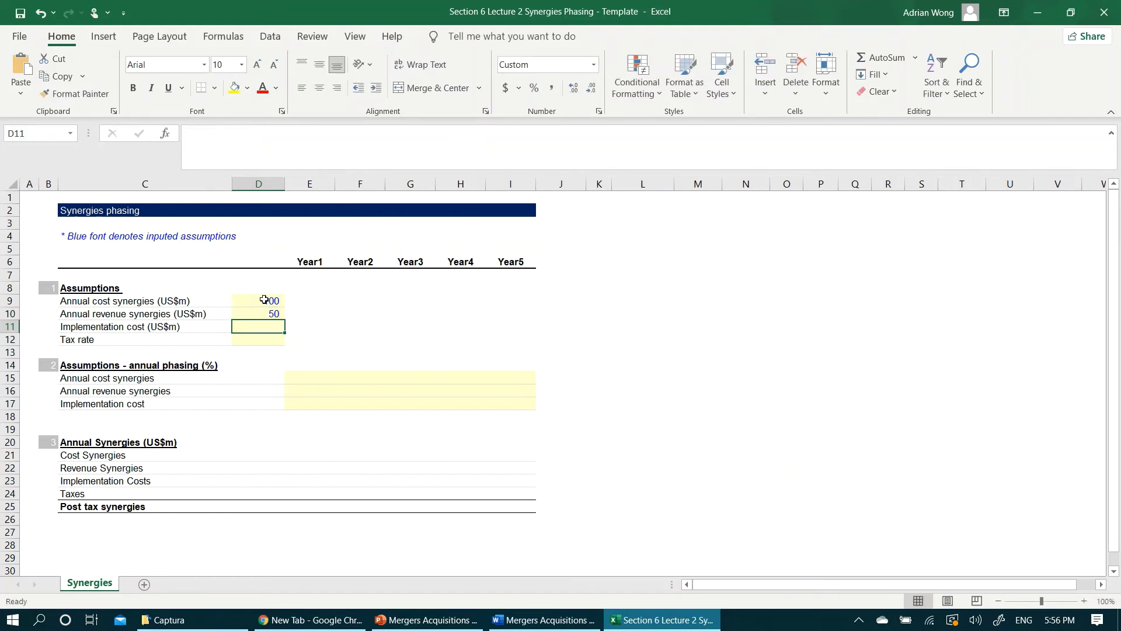
type("-100")
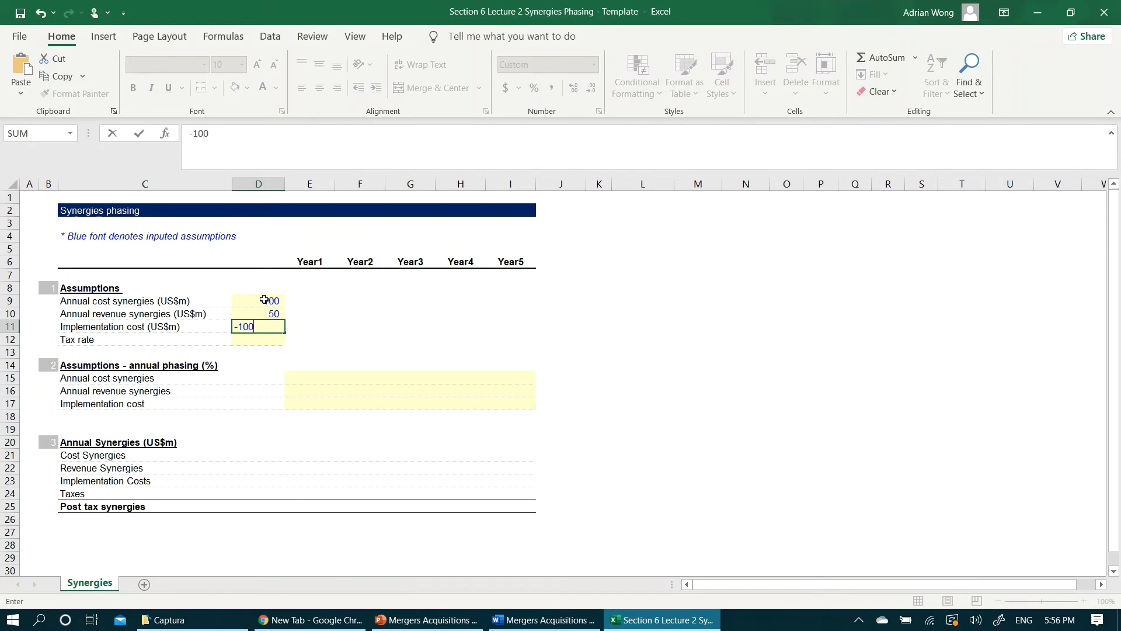
key("Return")
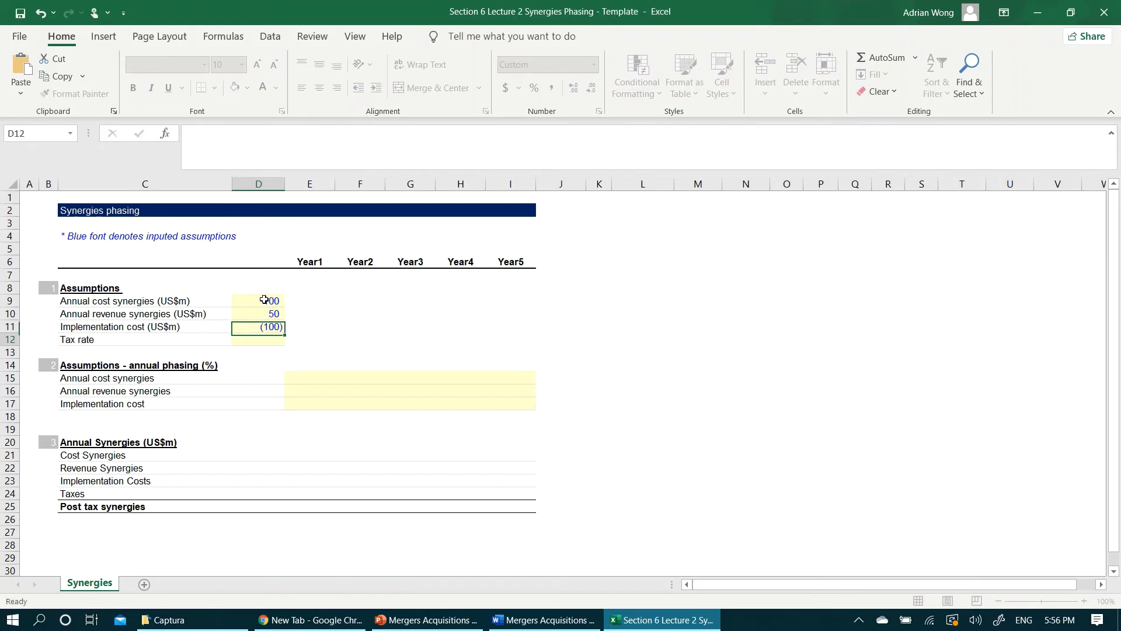
type("25")
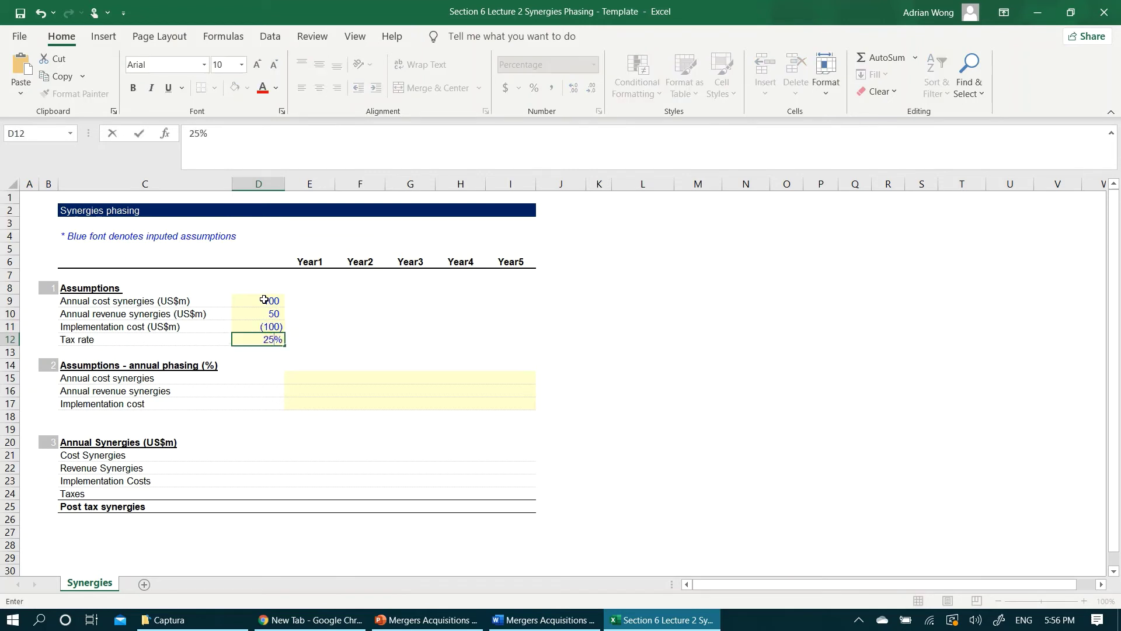
key("Tab")
key("Down")
key("Down")
key("Down")
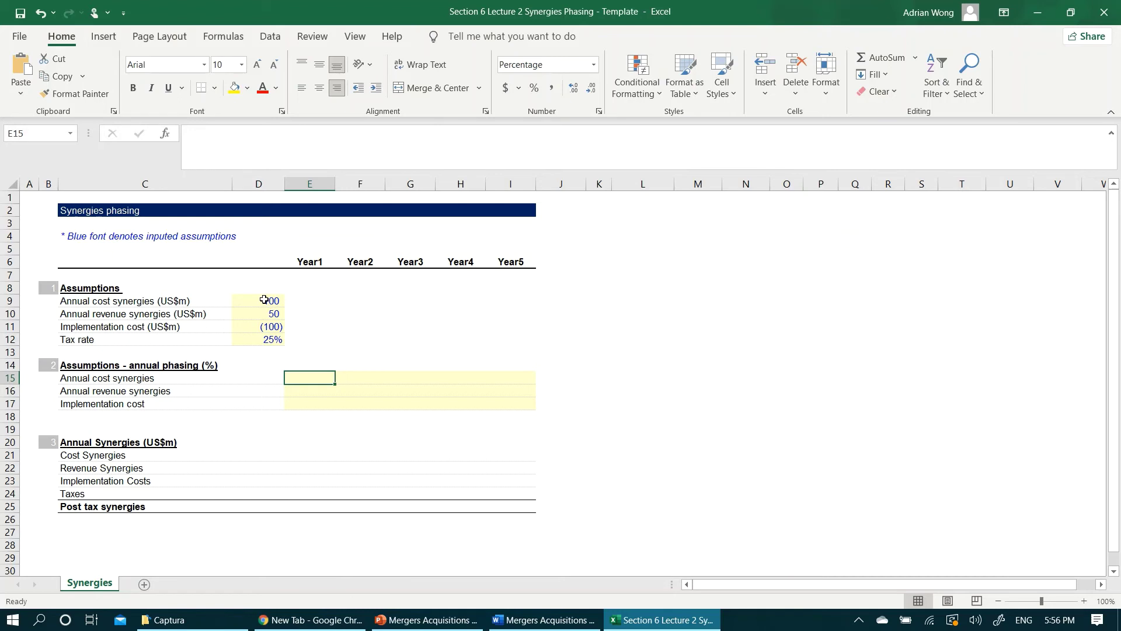
Step: Fill the cost synergies phasing row E15:I15 with 50, 100, 100, 100, 100
type("50")
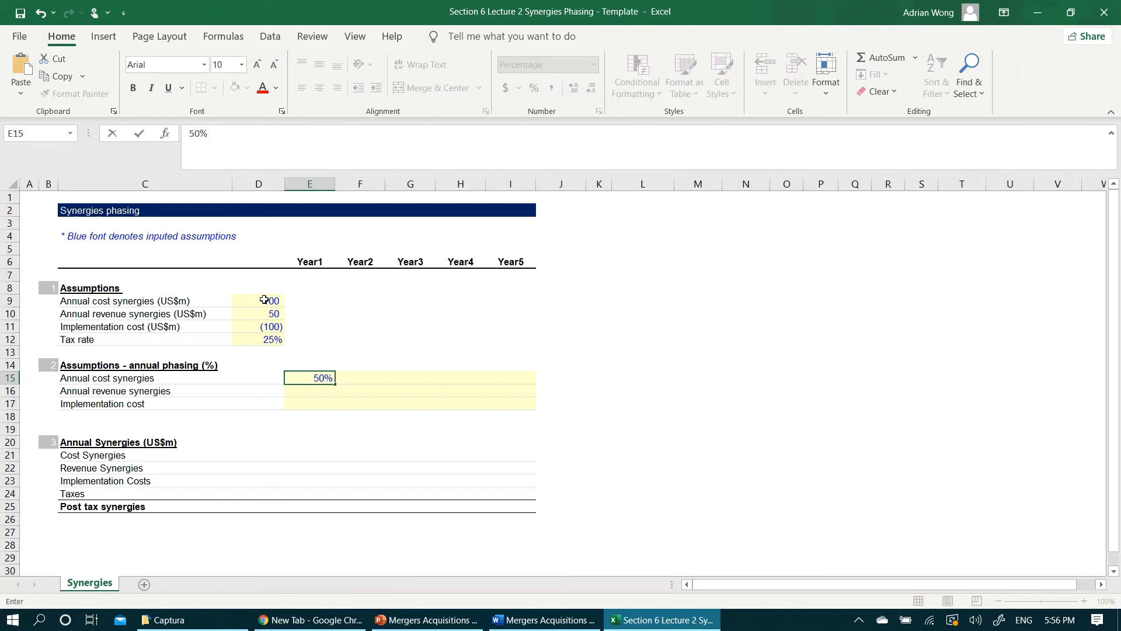
key("Tab")
type("100")
key("Tab")
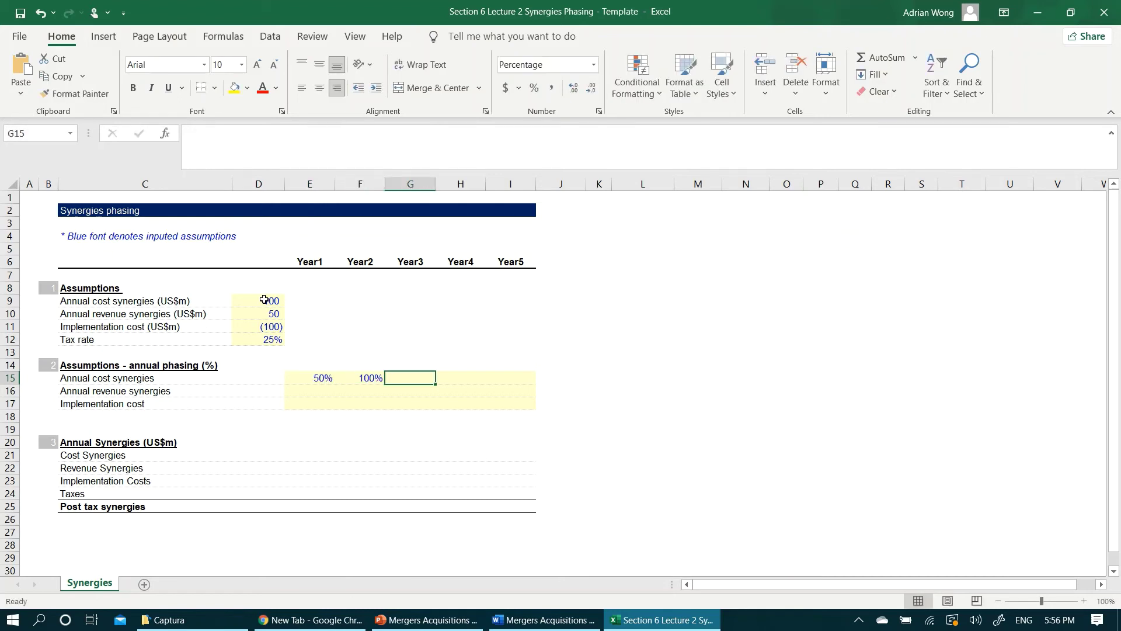
type("100")
key("Tab")
type("100")
key("Tab")
type("100")
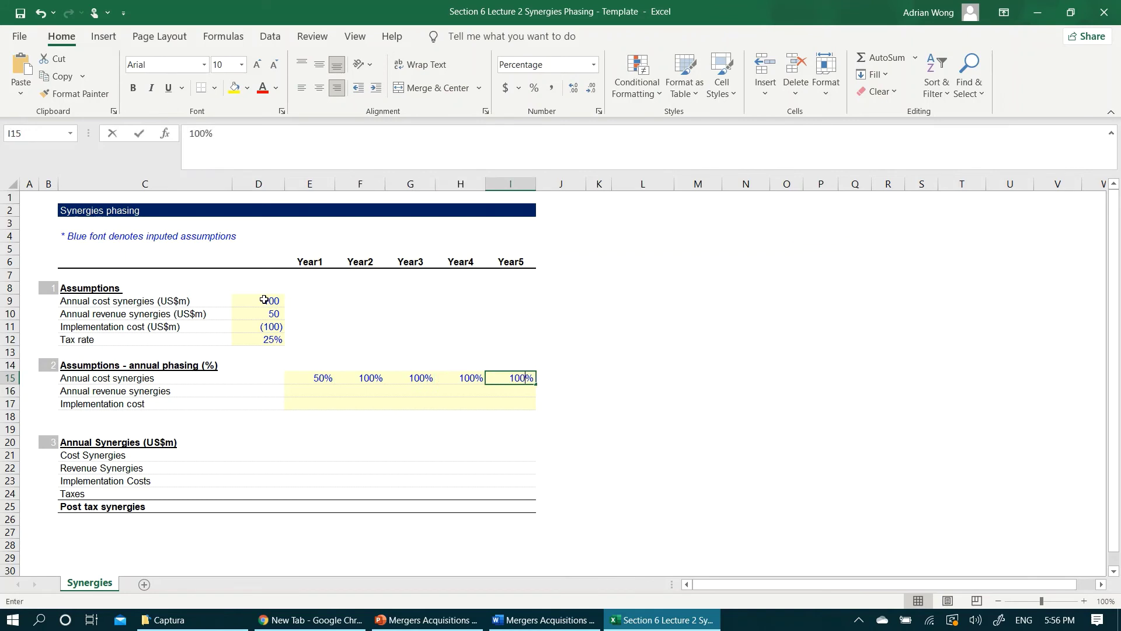
key("Left")
key("Left")
key("Left")
key("Down")
key("Left")
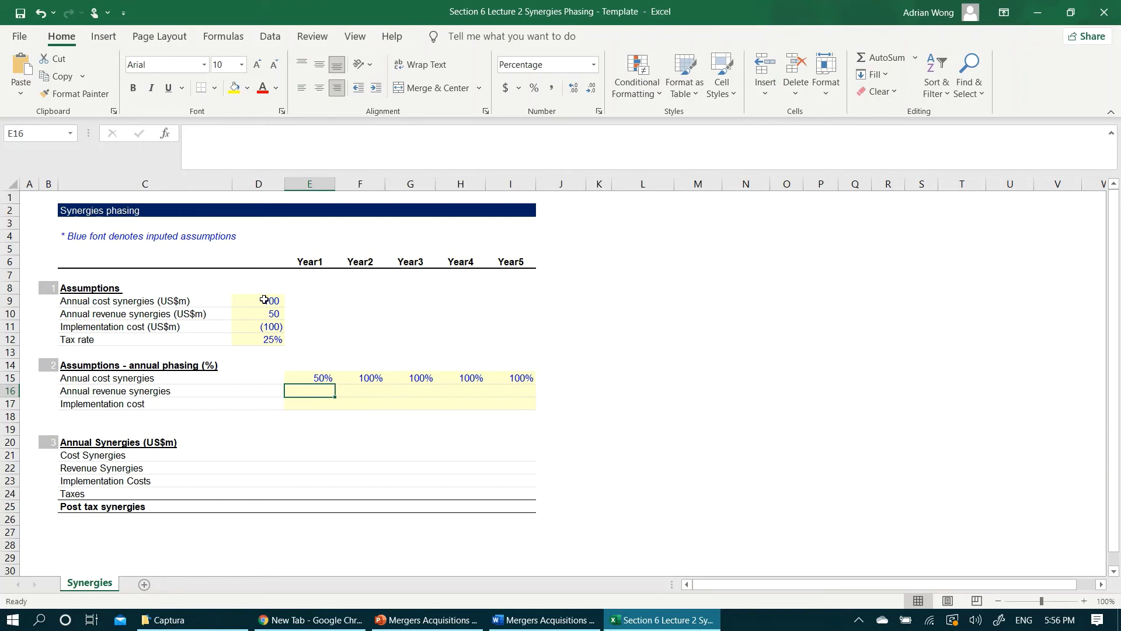
Step: Fill the revenue synergies phasing row E16:I16 with 33, 66, 100, 100, 100
type("33")
key("Tab")
type("66")
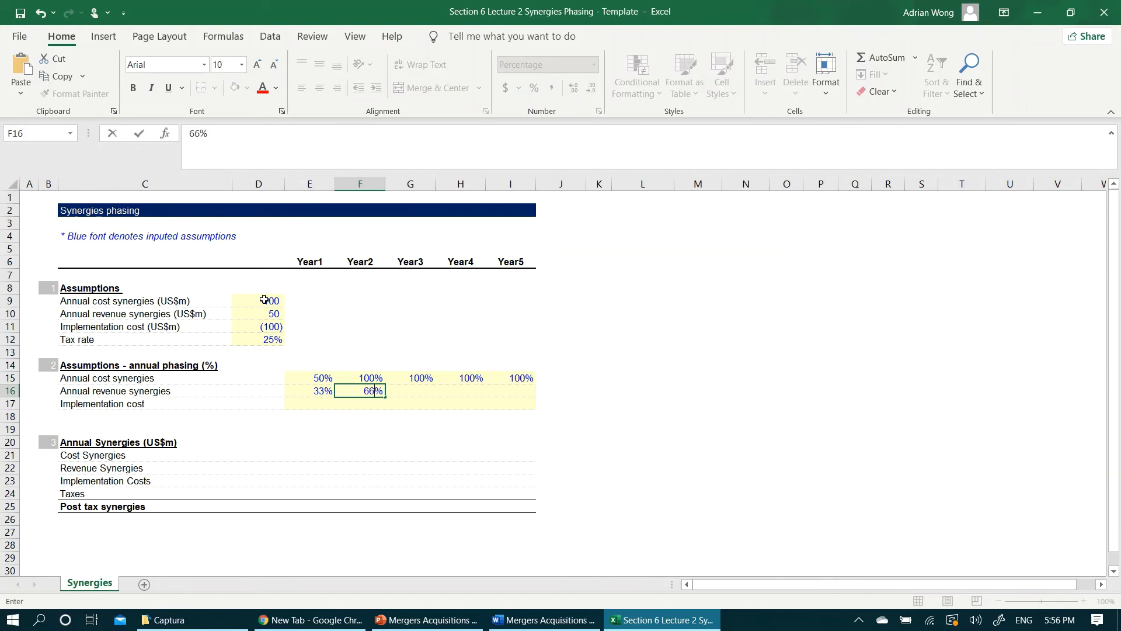
key("Tab")
type("100")
key("Tab")
type("100")
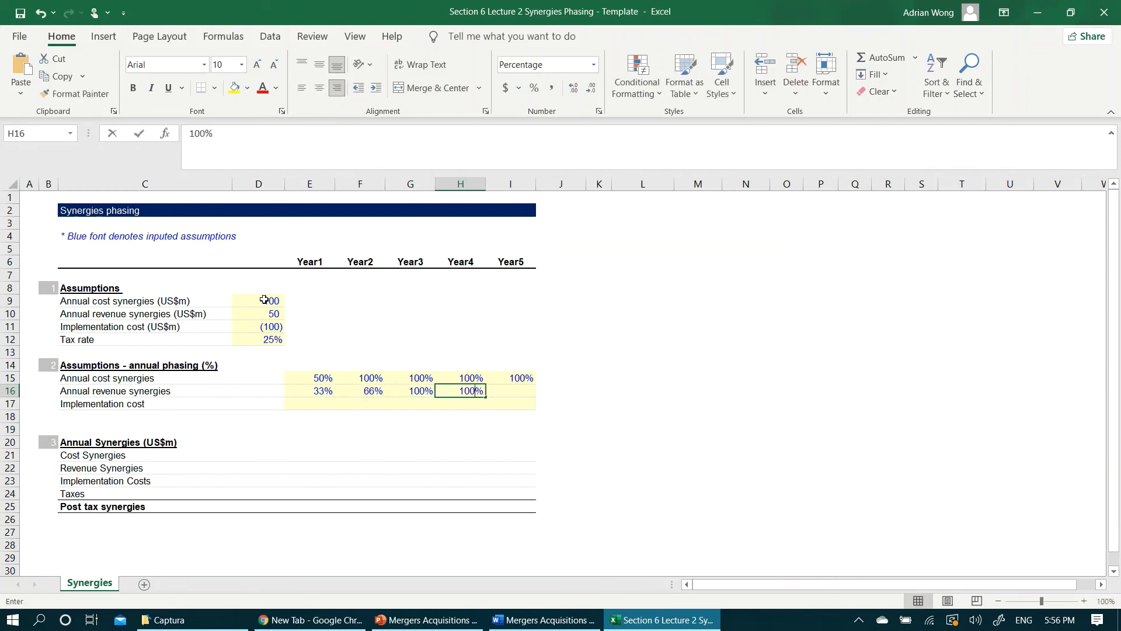
key("Tab")
type("100")
key("Left")
key("Left")
key("Left")
key("Left")
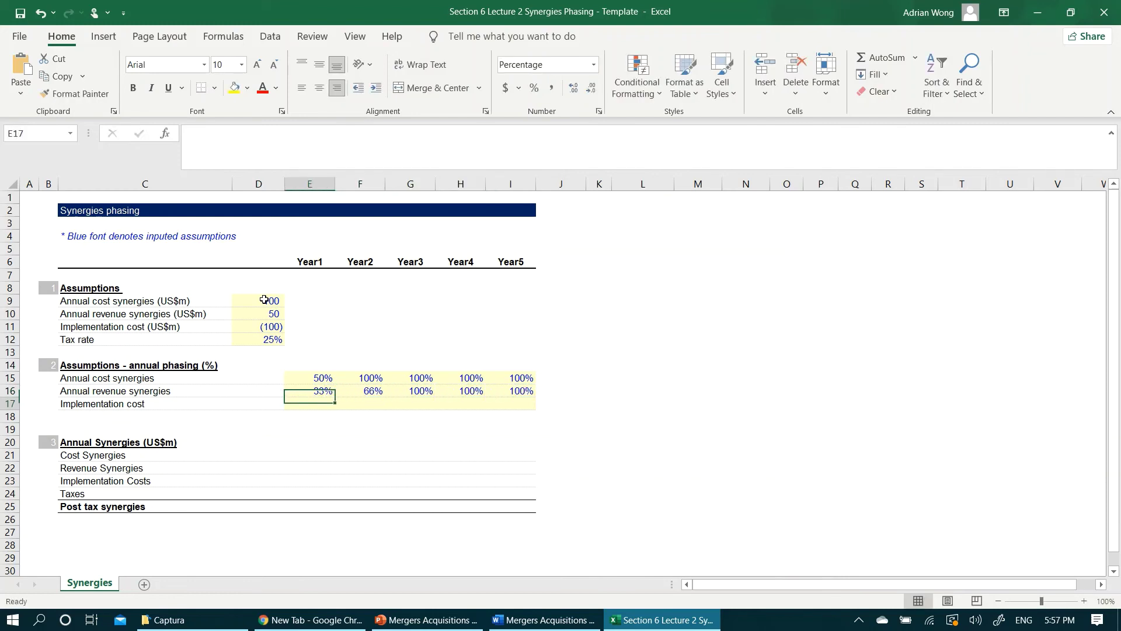
key("Down")
Step: Set the Year1 implementation cost phasing in E17 to 100
type("100")
key("Return")
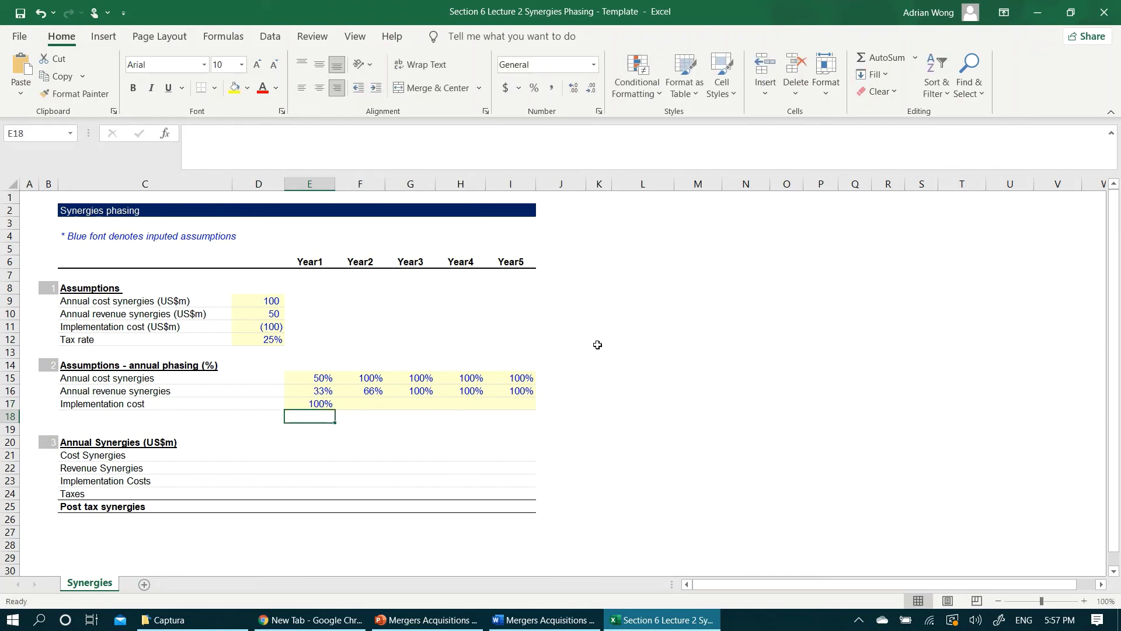
key("Down")
key("Down")
key("Down")
type("=")
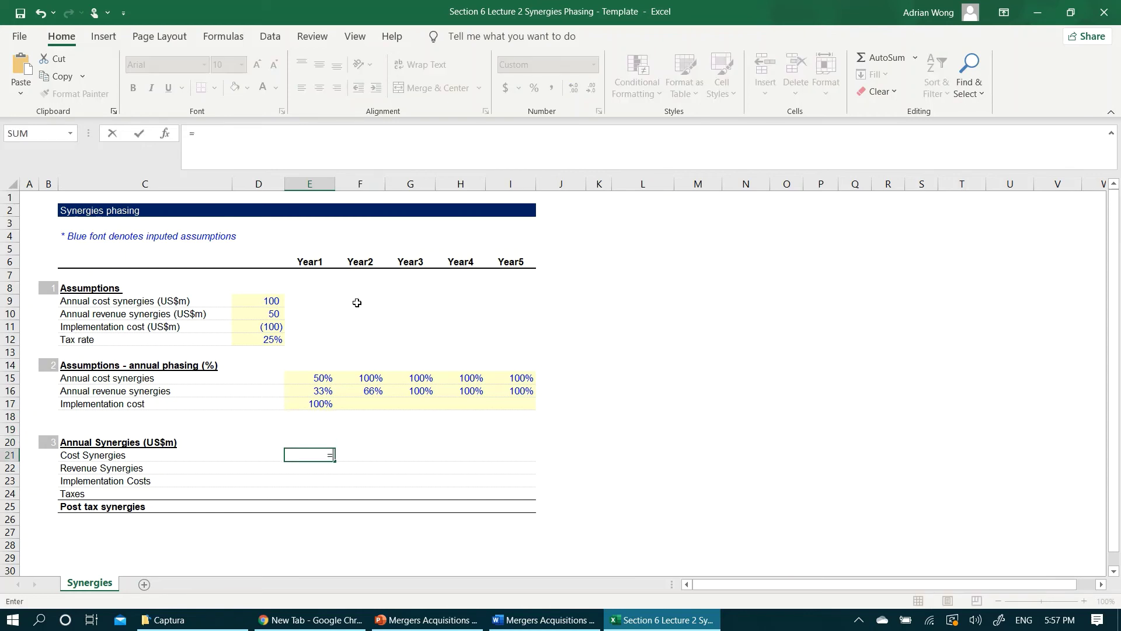
Step: Calculate Year1 cost and revenue synergies with =$D$9*E15 and =$D$10*E16
left_click(272, 302)
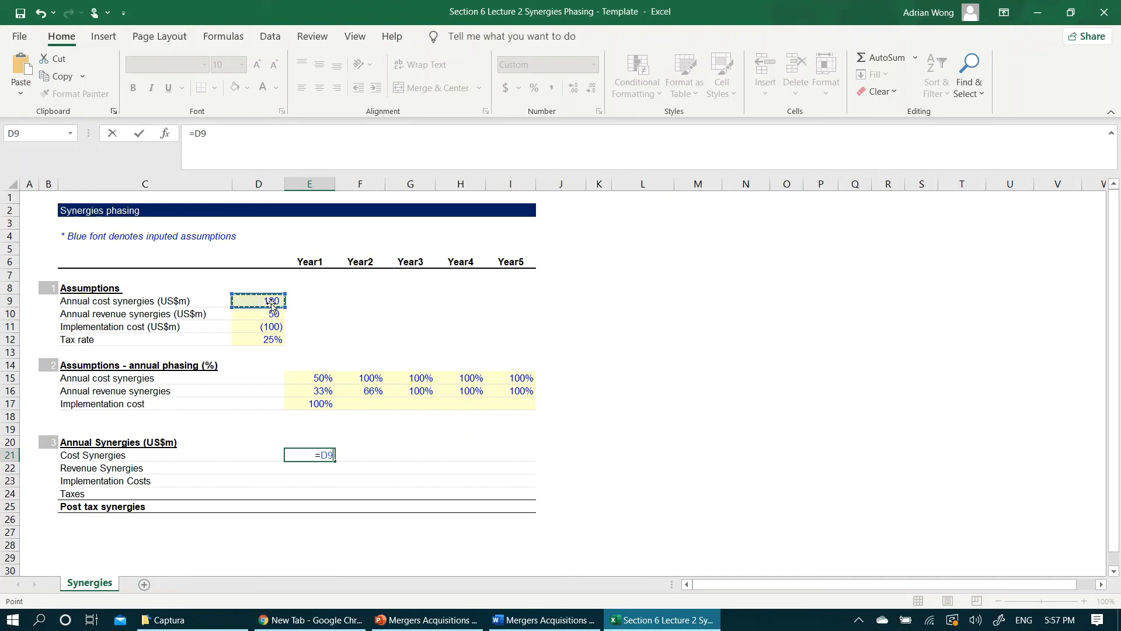
key("F4")
type("*")
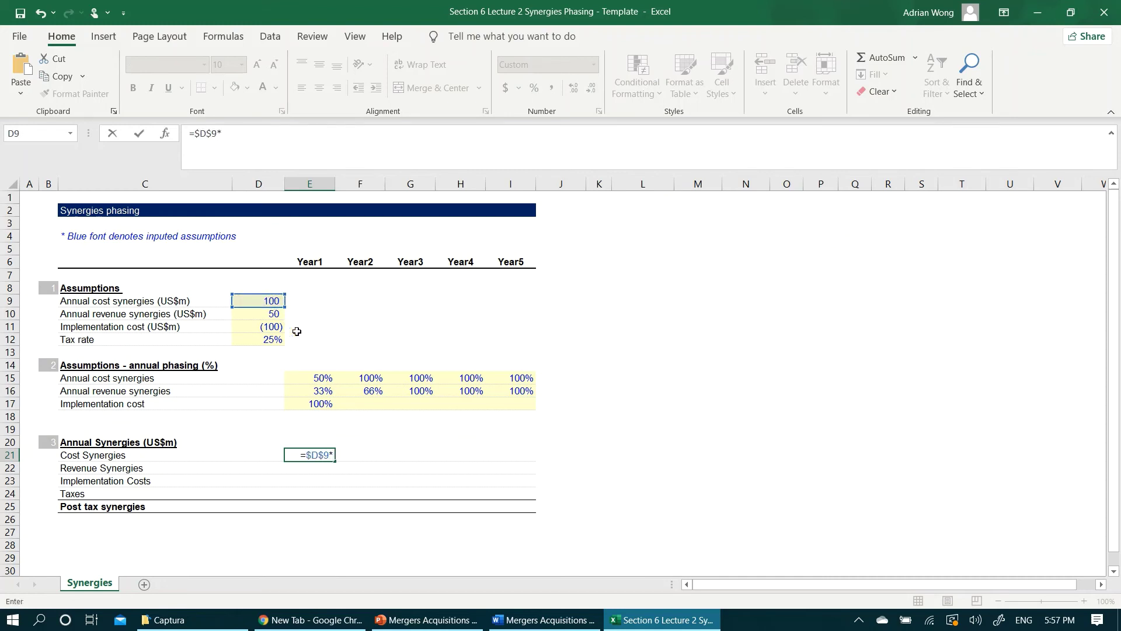
left_click(312, 380)
key("Return")
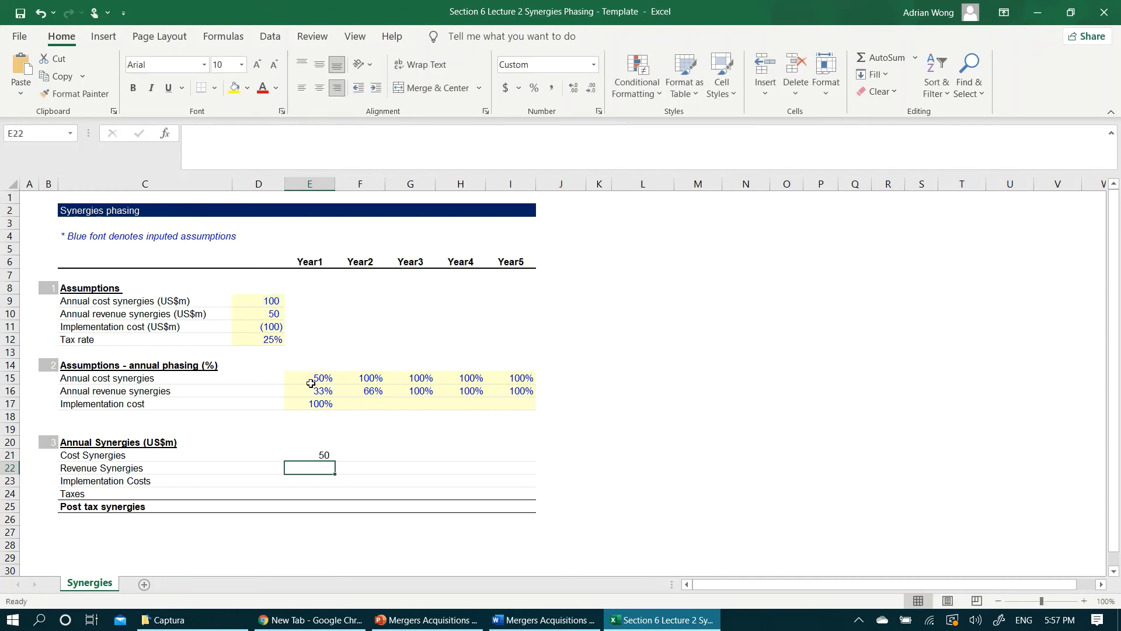
type("=")
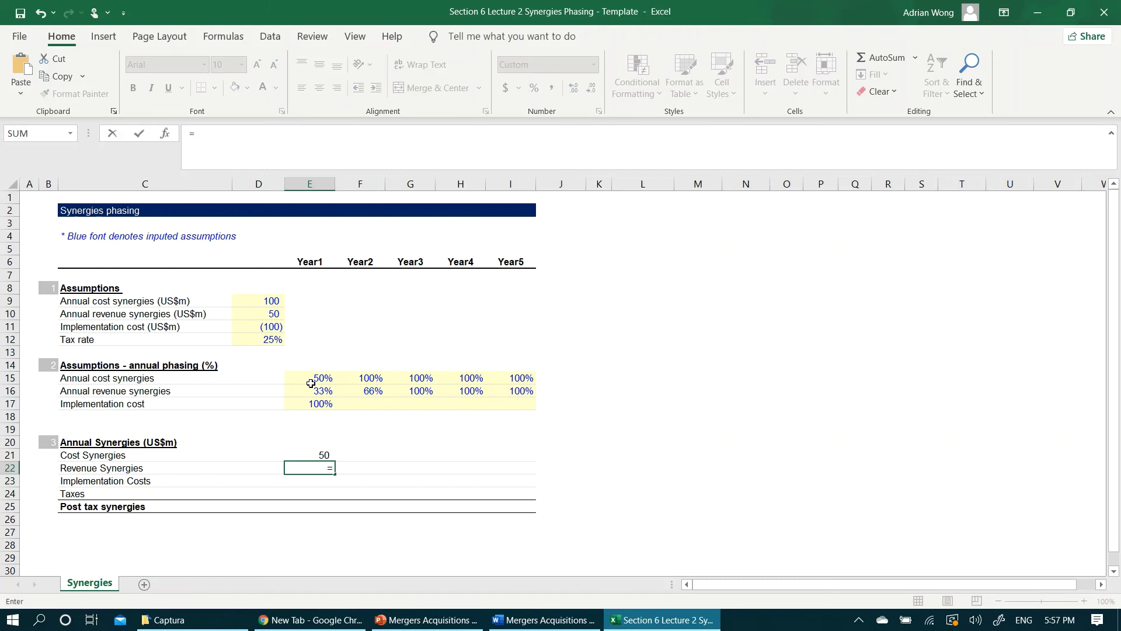
left_click(269, 314)
key("F4")
type("*")
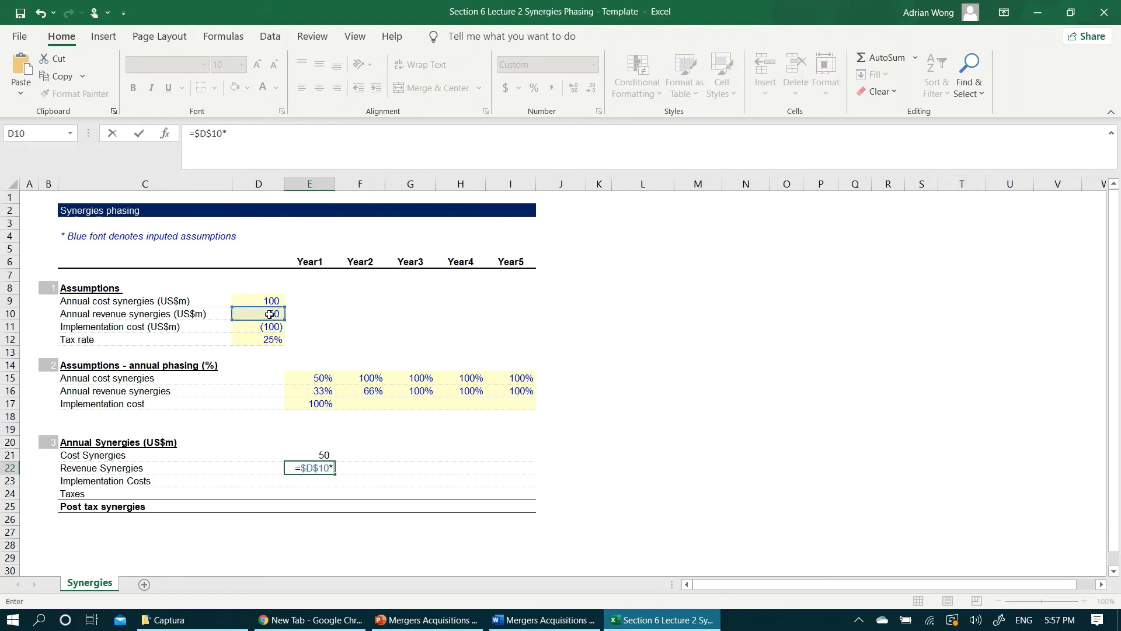
key("Up")
key("Up")
key("Up")
key("Up")
key("Up")
key("Up")
key("Return")
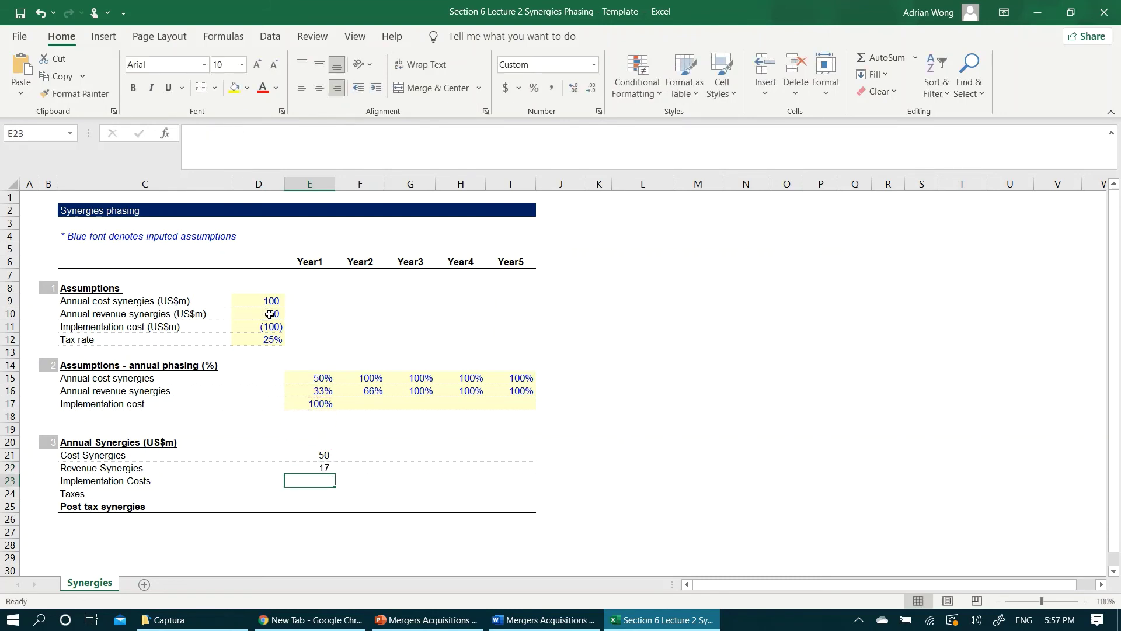
Step: Calculate Year1 implementation cost in E23 as =D11*E17
type("=")
left_click(268, 328)
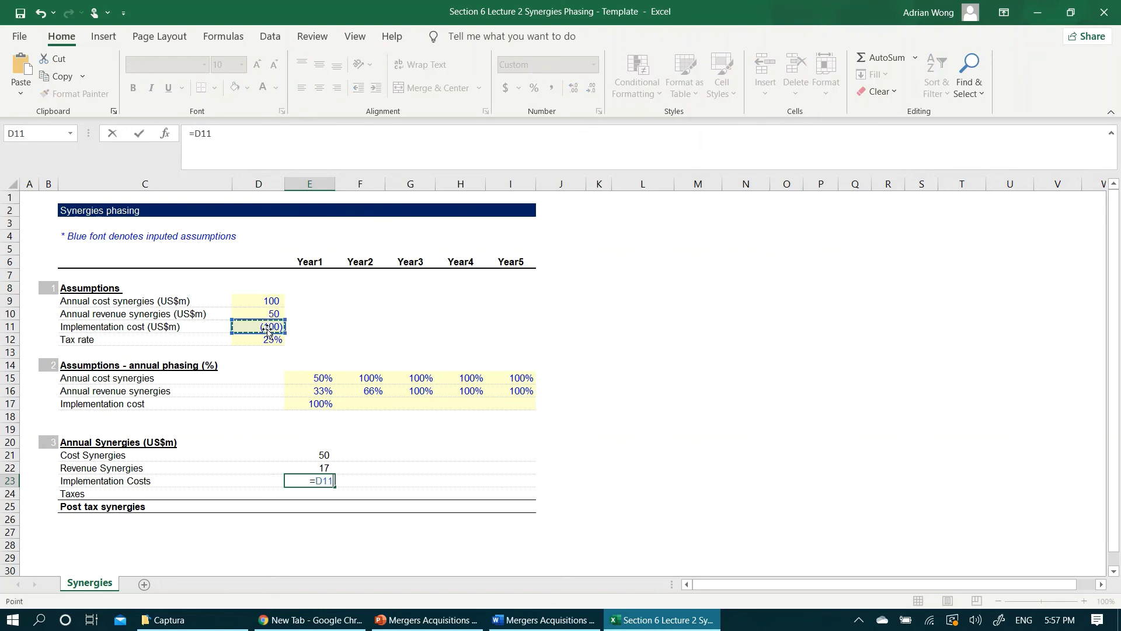
type("*")
key("Up")
key("Up")
key("Up")
key("Up")
key("Up")
key("Up")
key("Return")
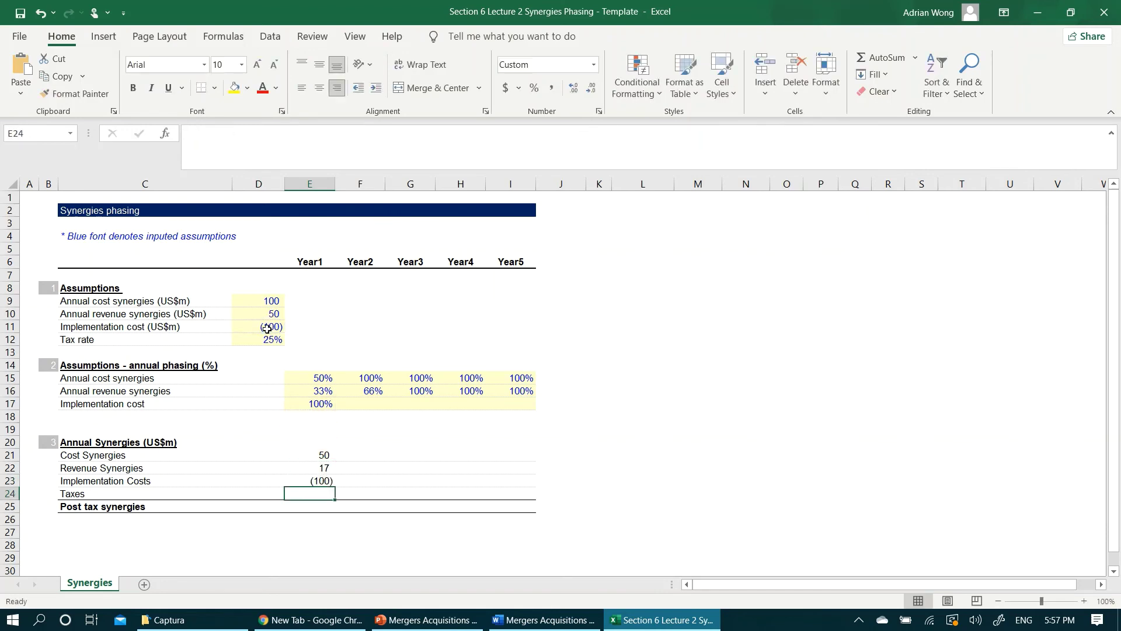
key("Up")
key("Up")
key("Up")
Step: Fill the cost and revenue synergy formulas right across E21:I22 for Year2–Year5
key("shift+Right")
key("shift+Down")
key("shift+Right")
key("shift+Right")
key("shift+Right")
key("shift+Right")
key("shift+Left")
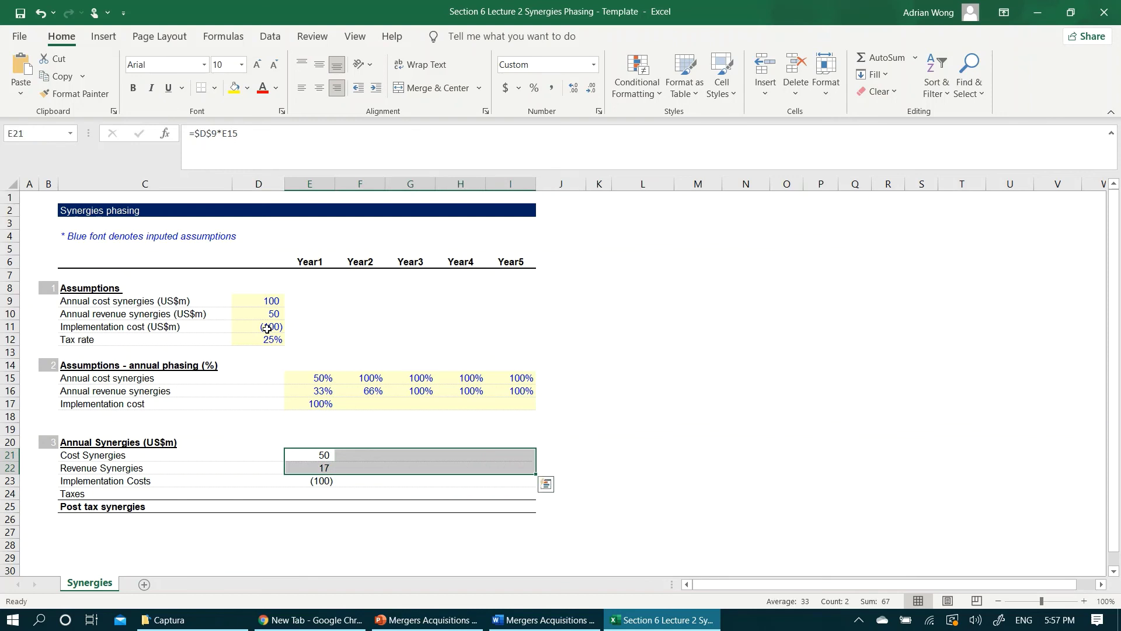
type("r")
key("Escape")
key("ctrl+r")
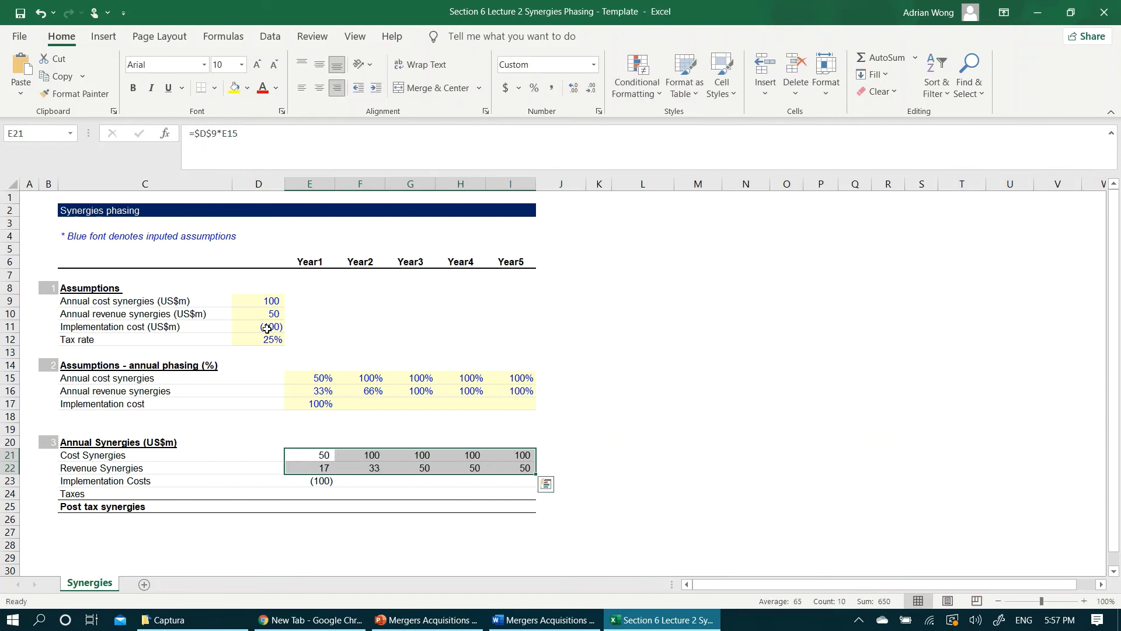
Step: Compute Taxes as =SUM(E21:E23)*-$D$12 in E24 and fill it through I24
key("Down")
key("Down")
key("Down")
type("=sum(")
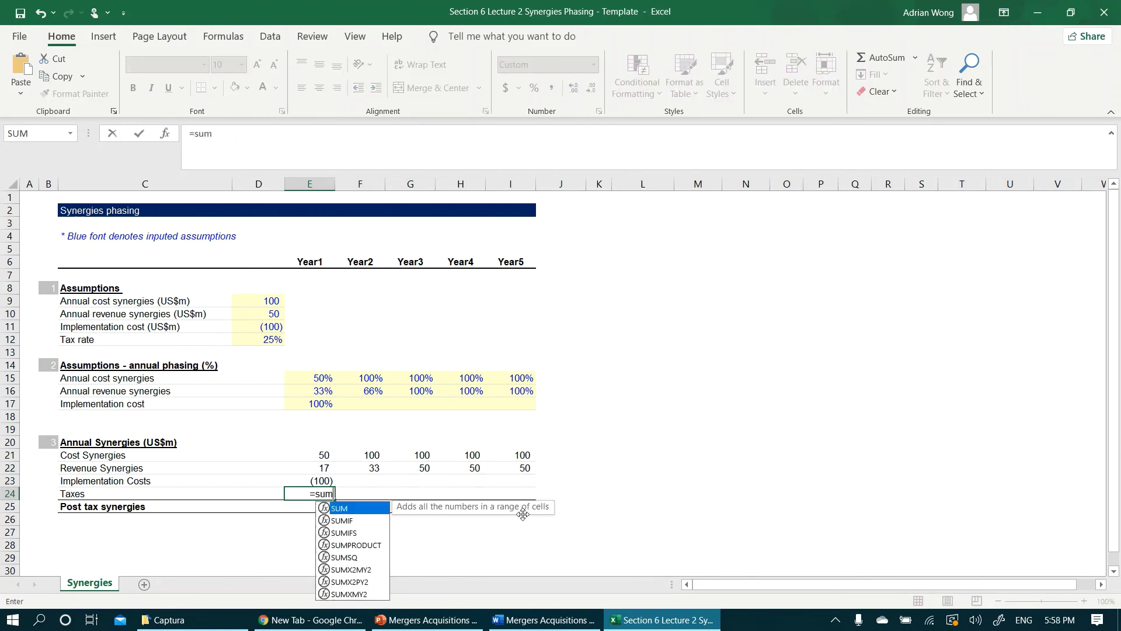
key("Up")
key("shift+Up")
key("shift+Up")
type(")*")
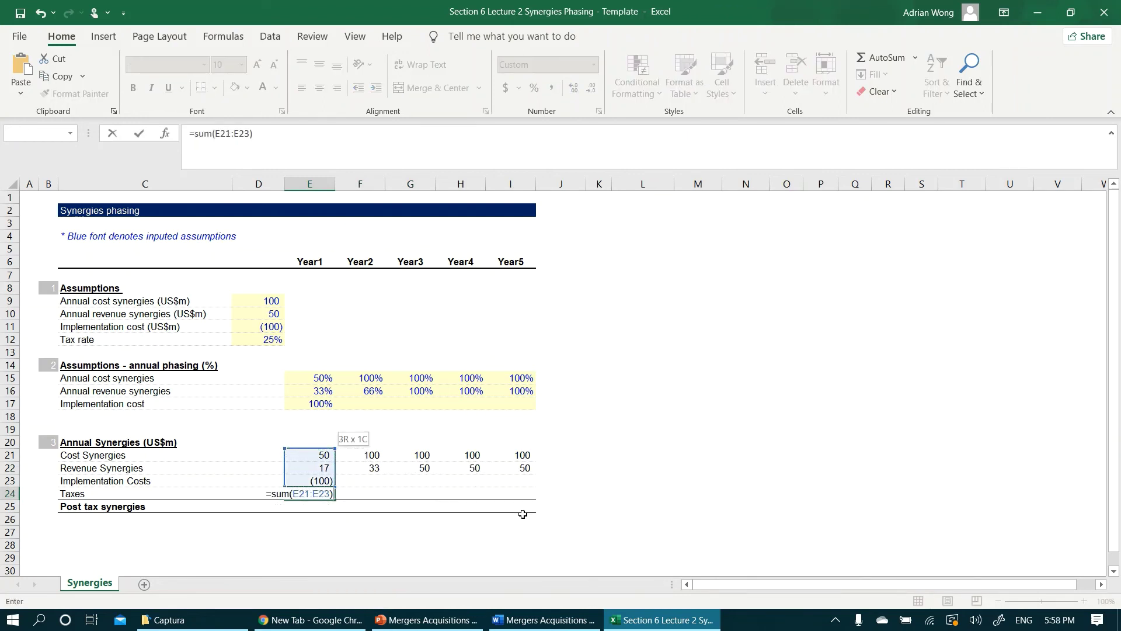
type("-")
left_click(267, 339)
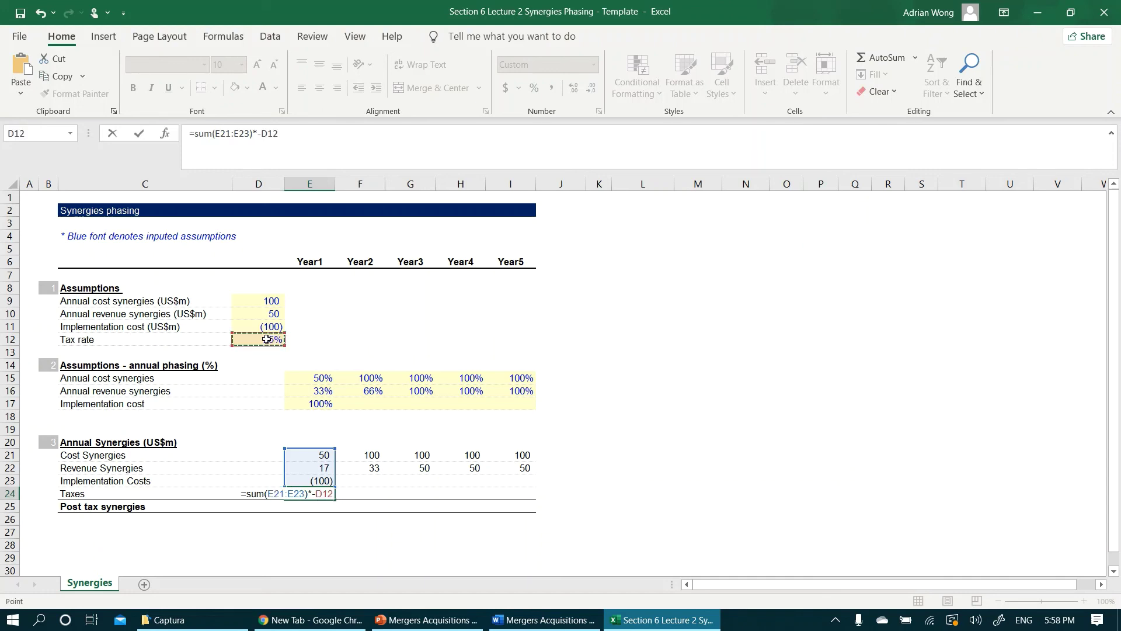
key("F4")
key("Return")
key("Up")
key("shift+Right")
key("shift+Right")
key("shift+Right")
key("shift+Right")
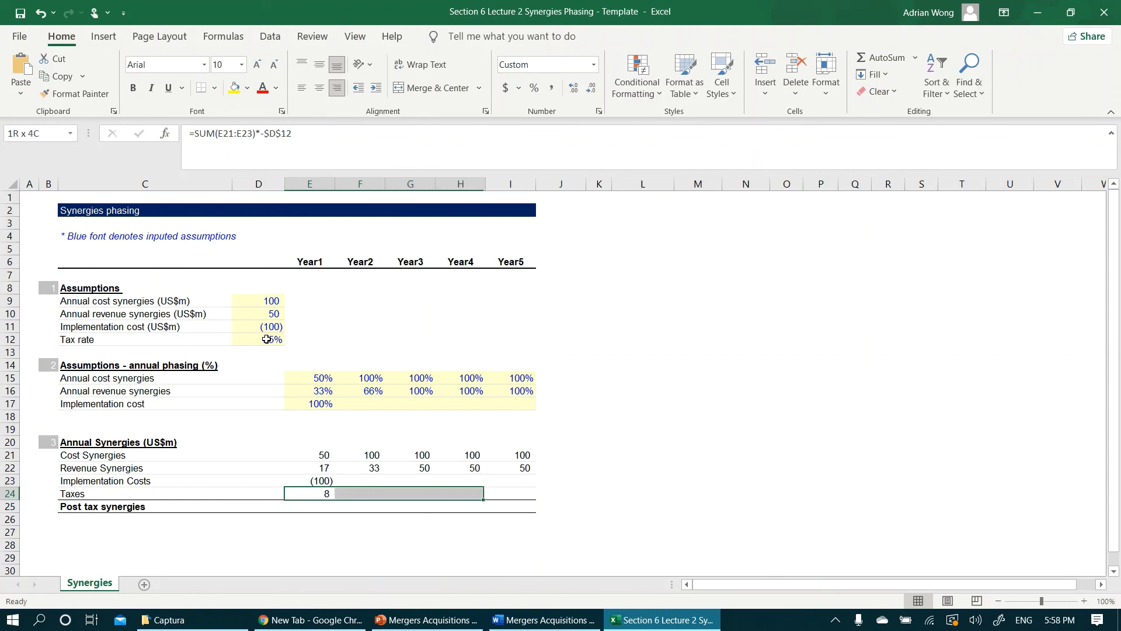
type("r")
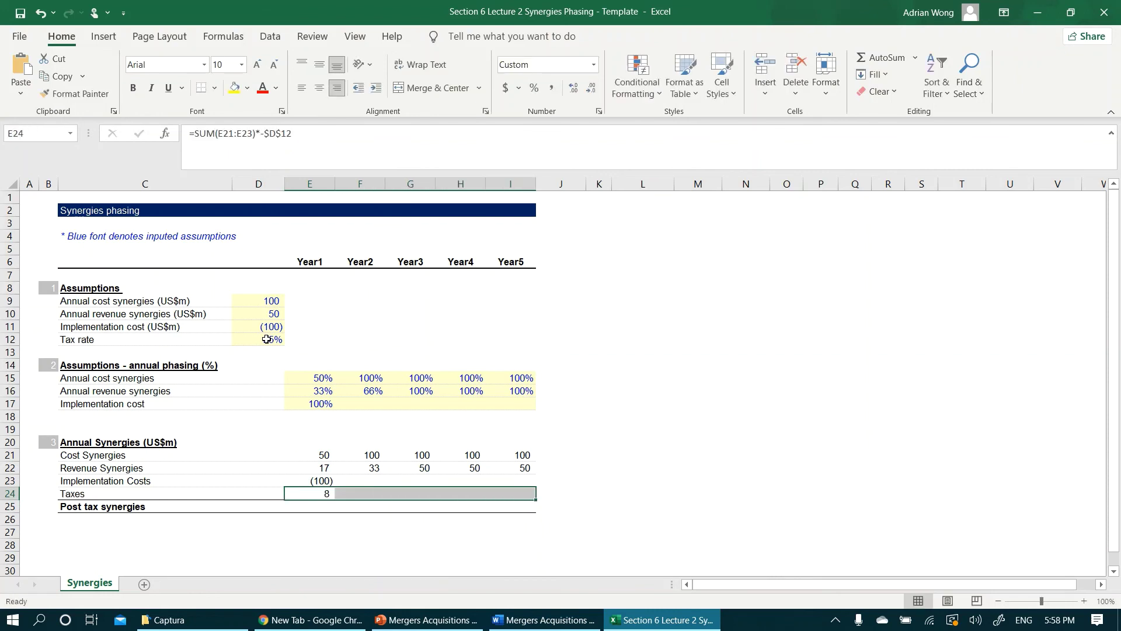
key("shift+Right")
key("shift+Right")
key("shift+Right")
key("shift+Right")
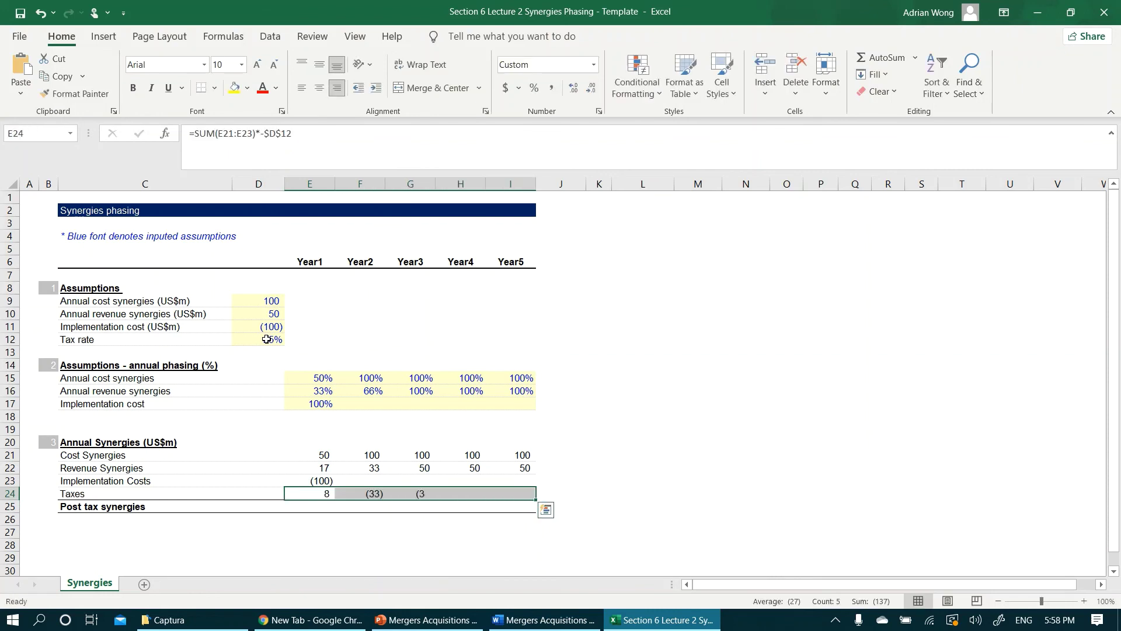
key("ctrl+r")
Step: AutoSum E21:E24 for Year1 post tax synergies and fill it through I25
key("Down")
key("alt+equal")
key("ctrl+Return")
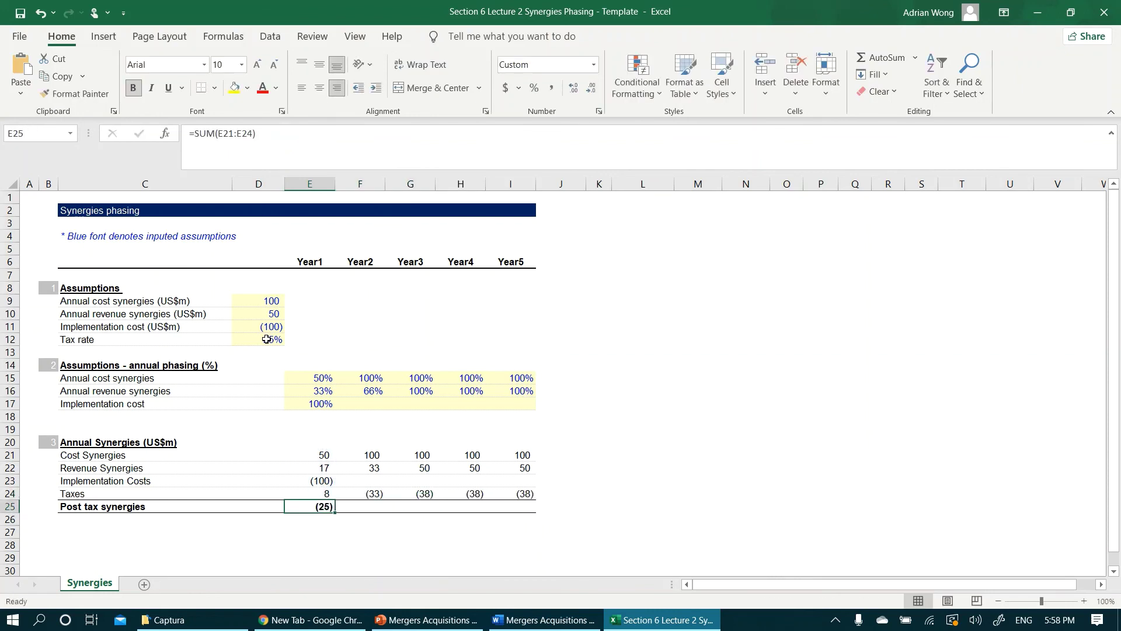
key("shift+Right")
key("shift+Right")
key("shift+Right")
key("shift+Right")
key("ctrl+r")
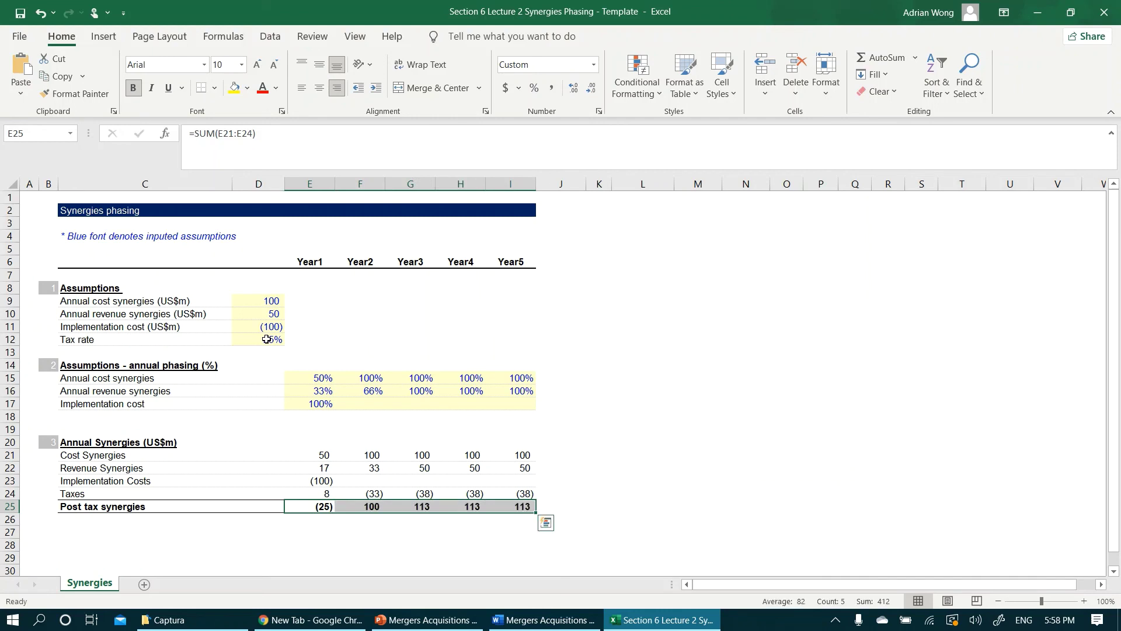
left_click(307, 531)
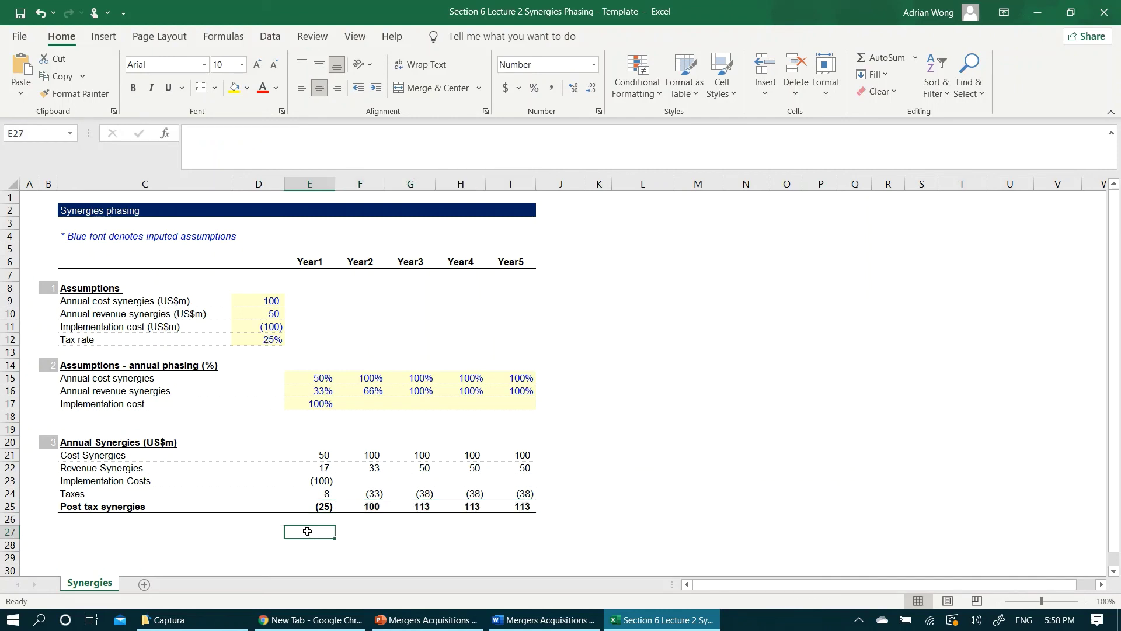
key("Up")
key("Up")
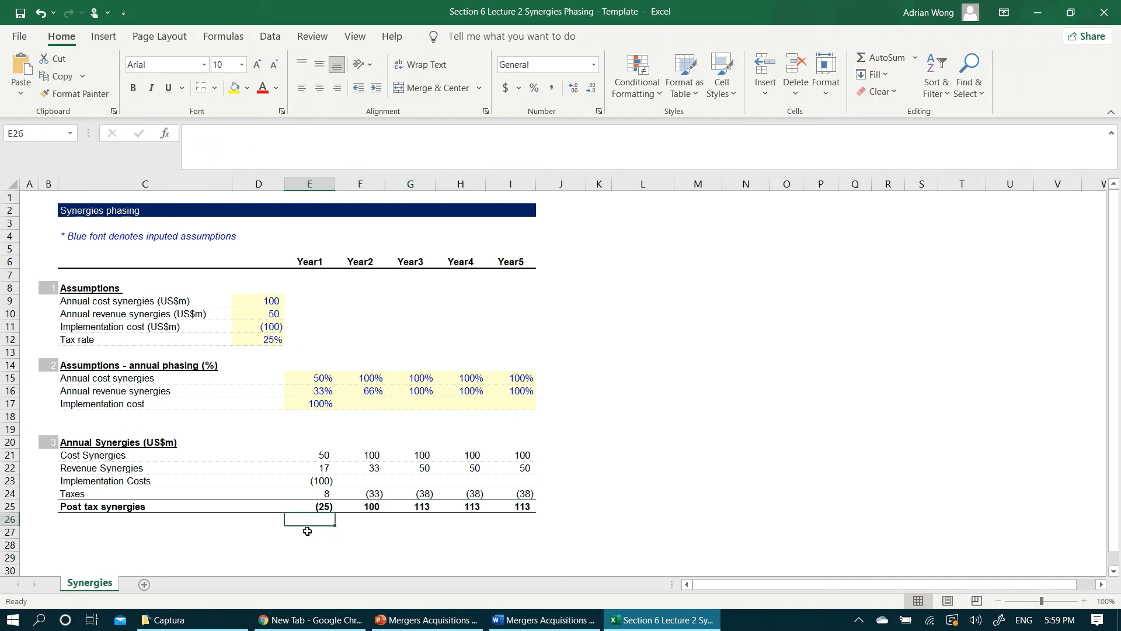
key("ctrl+shift+Up")
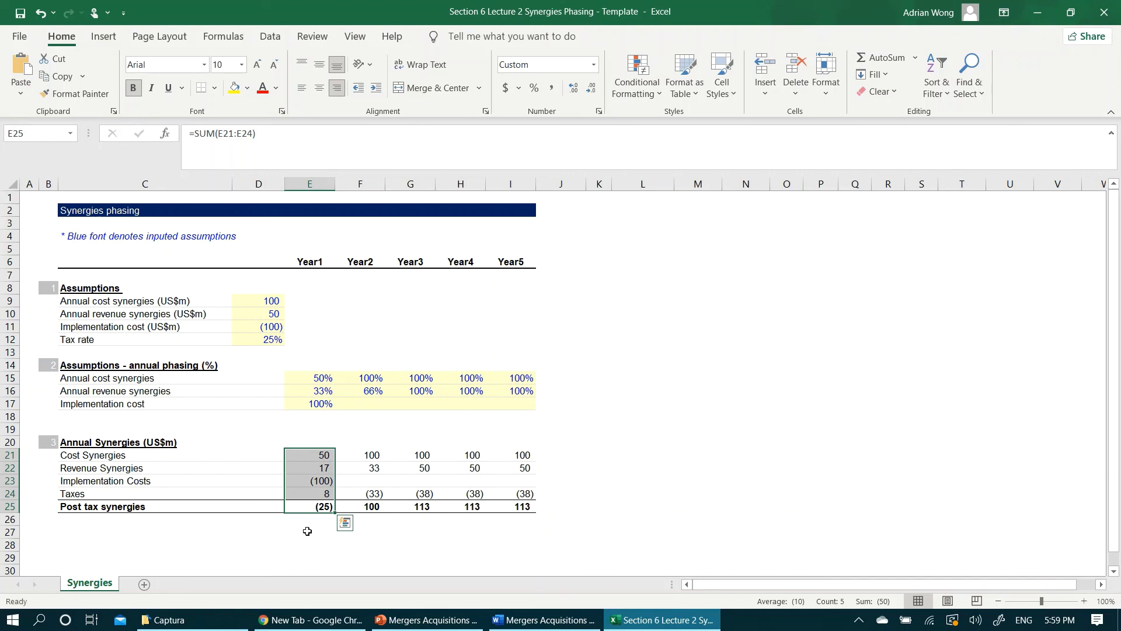
key("Down")
key("Up")
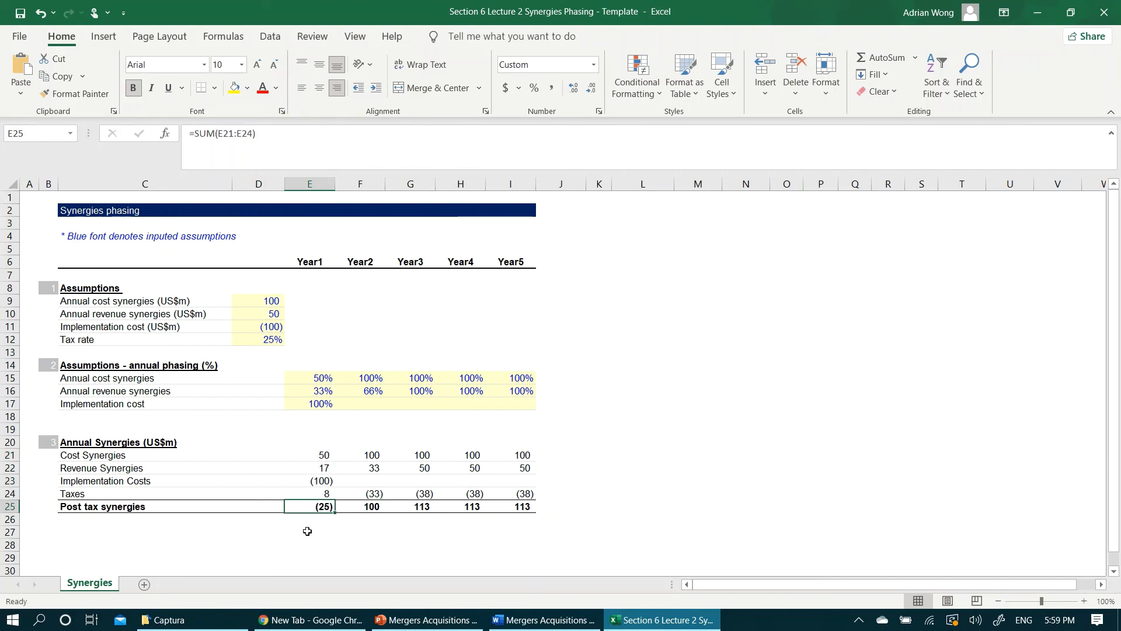
key("Right")
key("Right")
key("Left")
key("Left")
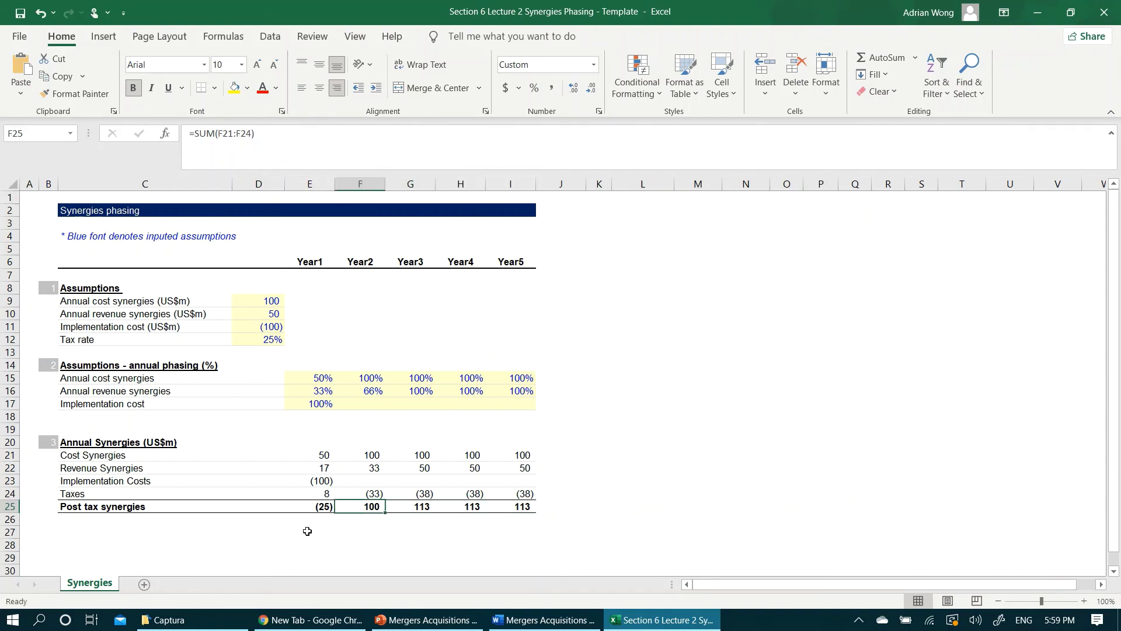
key("Left")
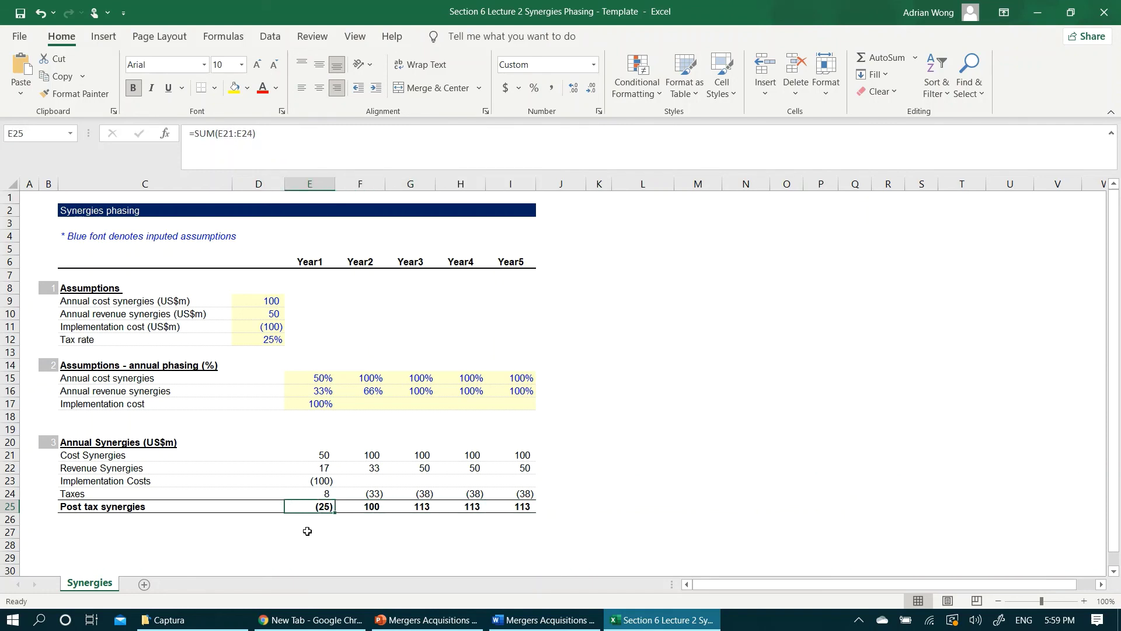